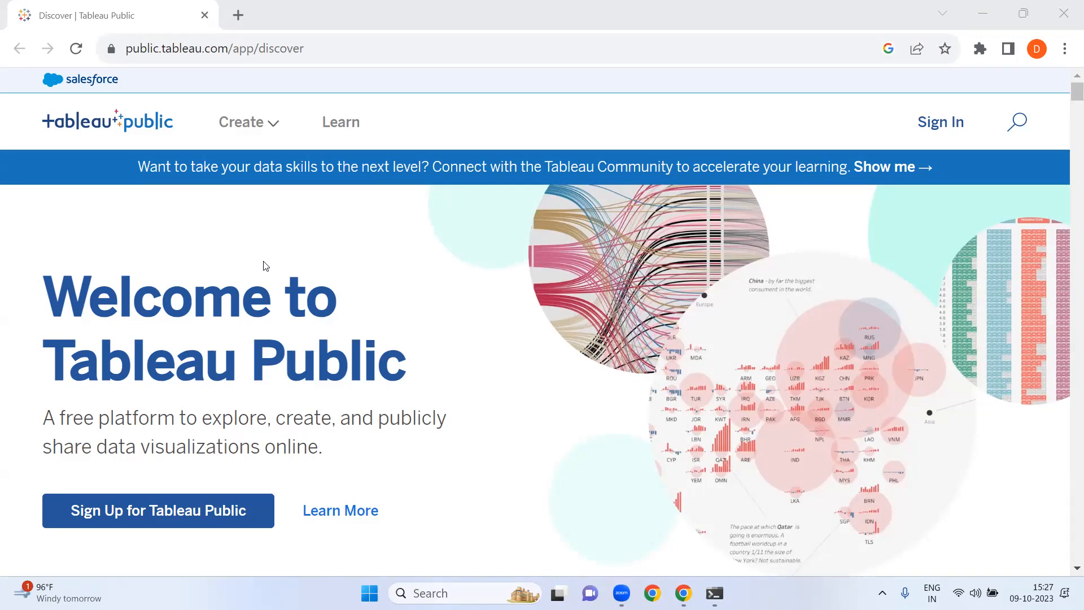
- Open the Tableau Desktop Public Edition download page from the Create options
{"action": "mouse_move", "coordinate": [299, 151]}
{"action": "mouse_move", "coordinate": [280, 132]}
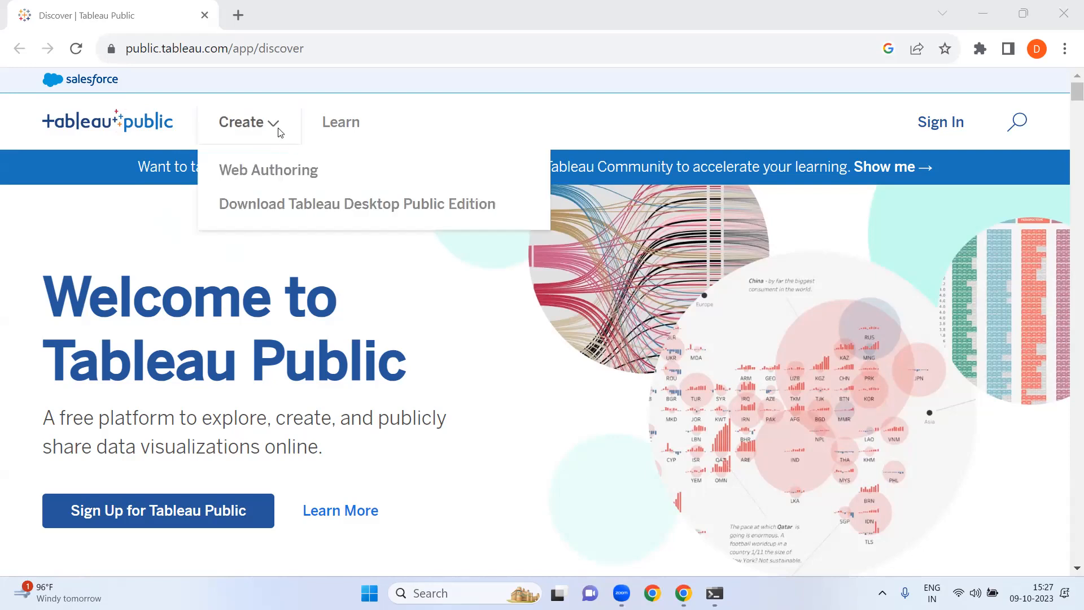
{"action": "left_click", "coordinate": [312, 206]}
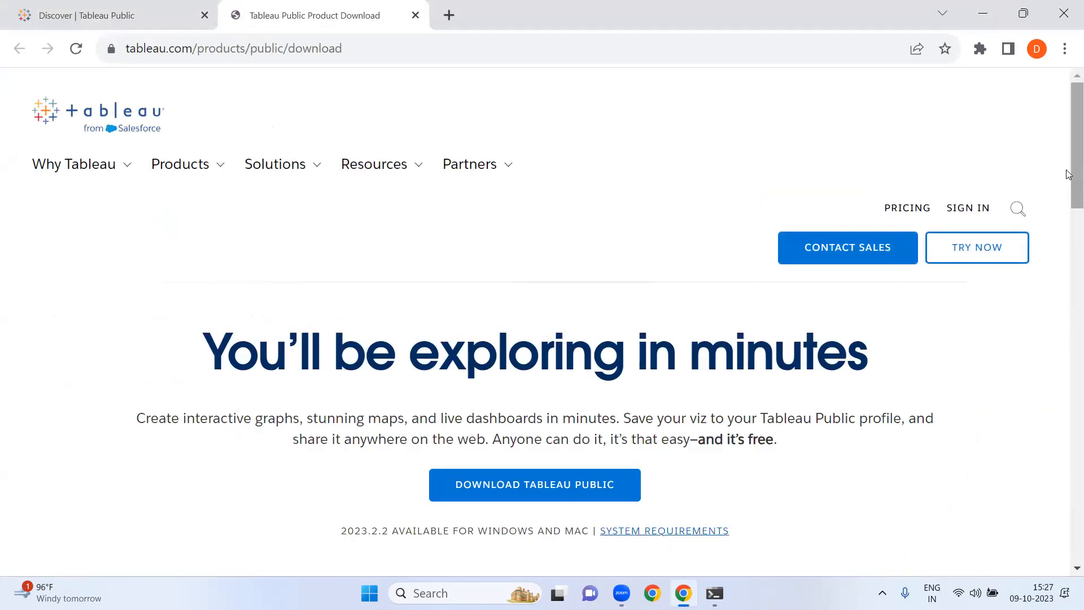
{"action": "left_click_drag", "start_coordinate": [1068, 171], "coordinate": [1067, 225]}
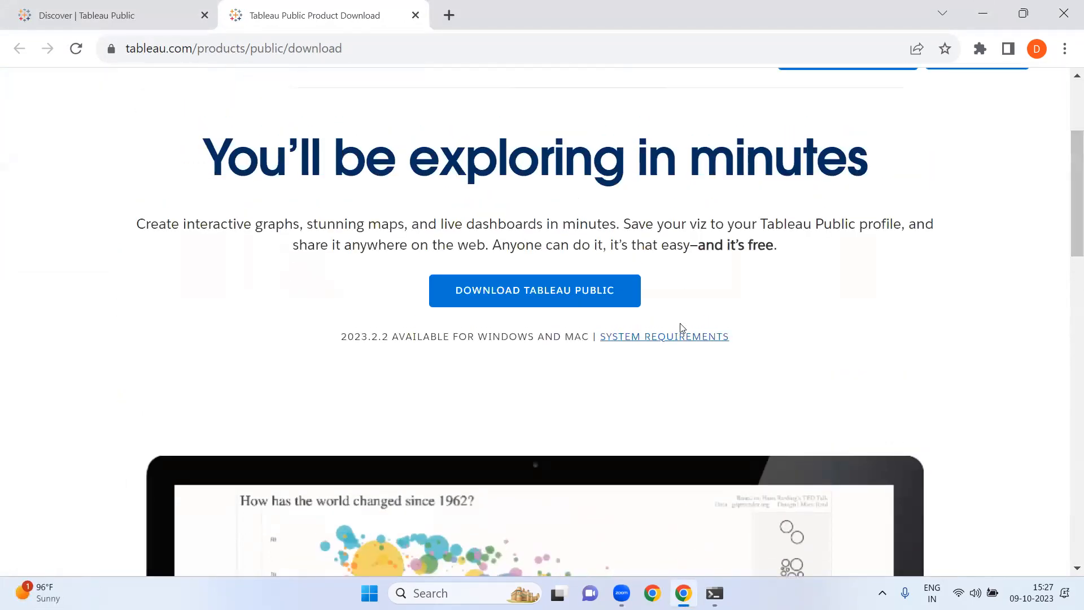
{"action": "left_click", "coordinate": [528, 301]}
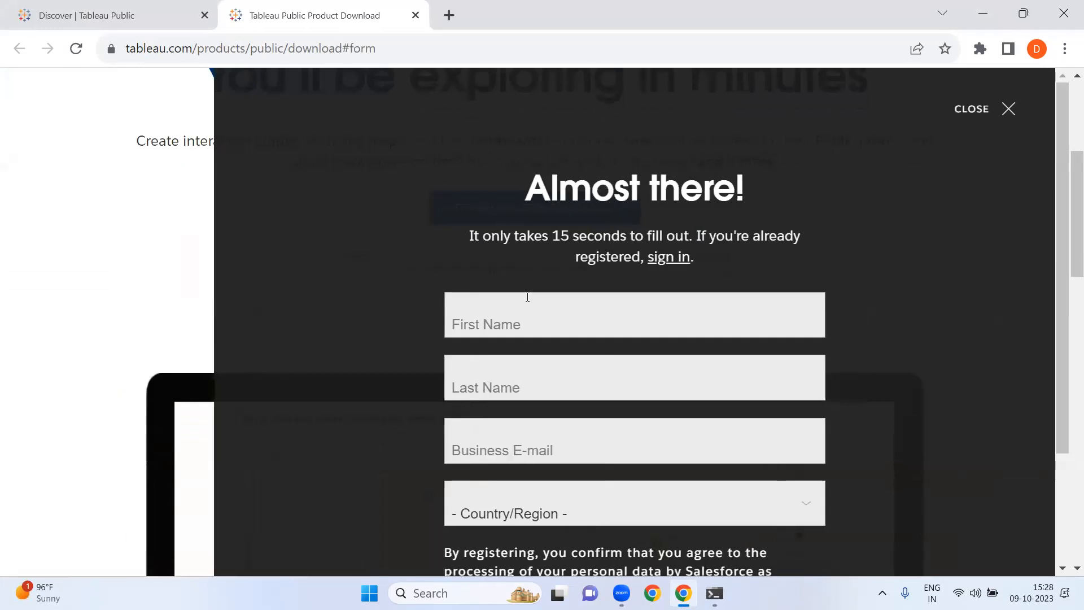
{"action": "left_click_drag", "start_coordinate": [1059, 278], "coordinate": [1068, 420]}
{"action": "scroll", "coordinate": [1068, 421], "scroll_direction": "up", "scroll_amount": 3}
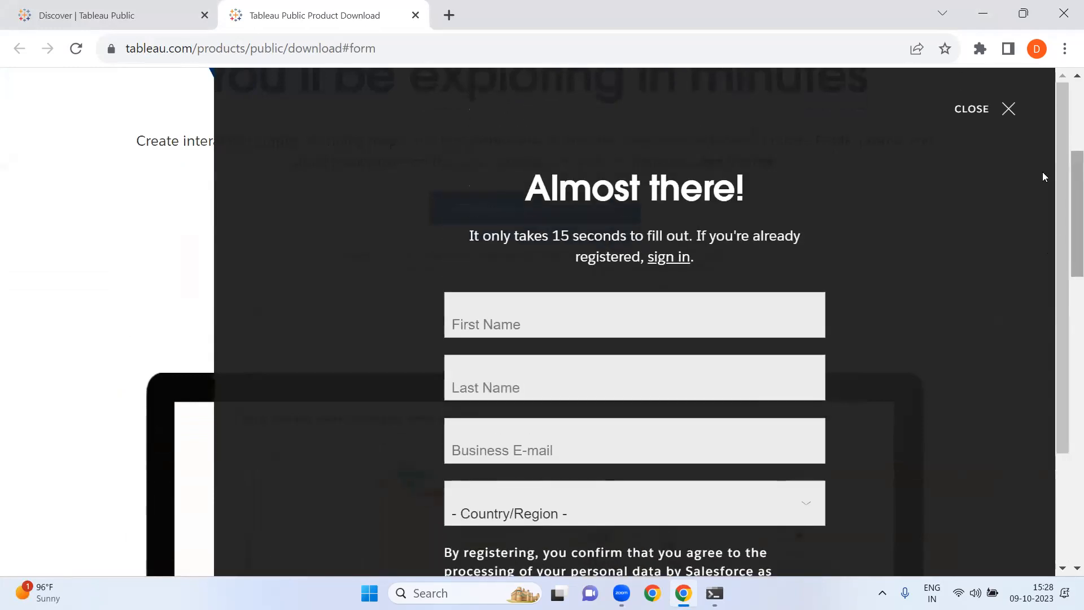
{"action": "left_click", "coordinate": [1010, 109]}
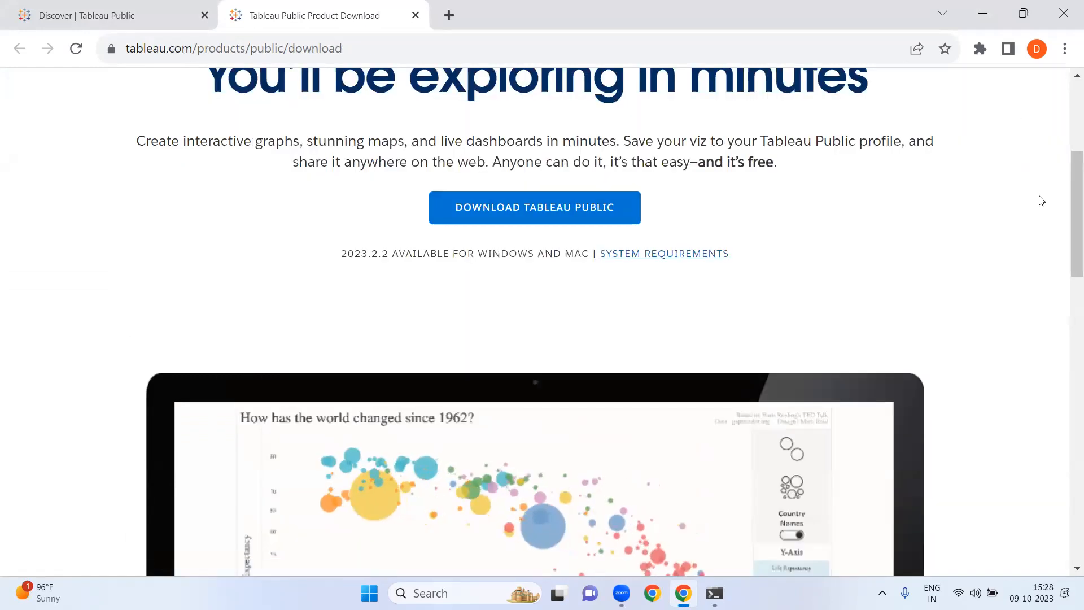
- Open the Download Tableau Public registration form
{"action": "right_click", "coordinate": [1069, 220]}
{"action": "left_click", "coordinate": [903, 205]}
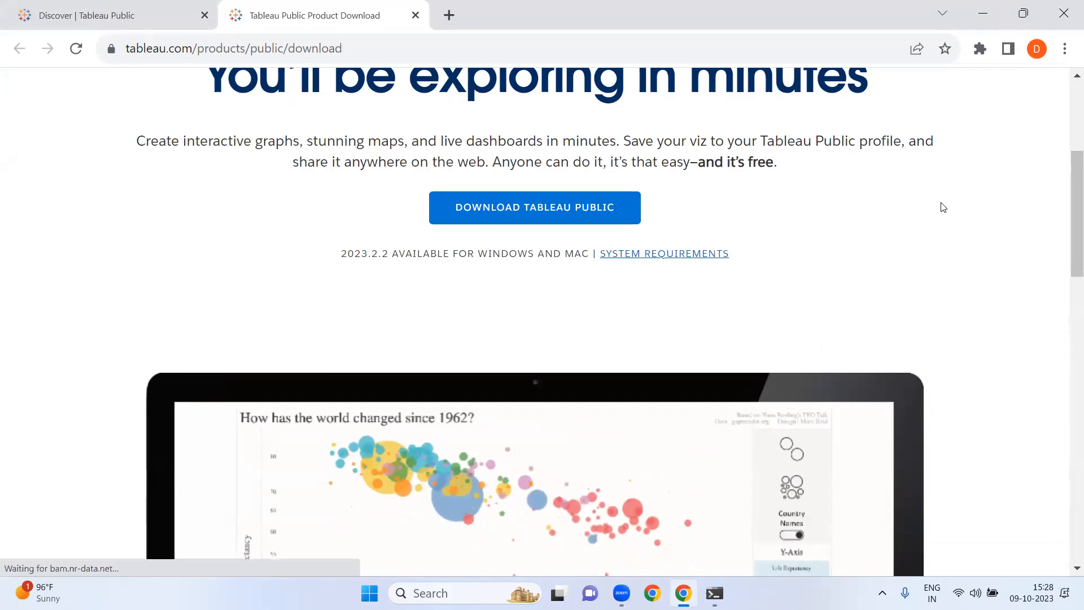
{"action": "mouse_move", "coordinate": [1069, 222]}
{"action": "left_mouse_down"}
{"action": "mouse_move", "coordinate": [1069, 485]}
{"action": "mouse_move", "coordinate": [1069, 223]}
{"action": "left_mouse_up"}
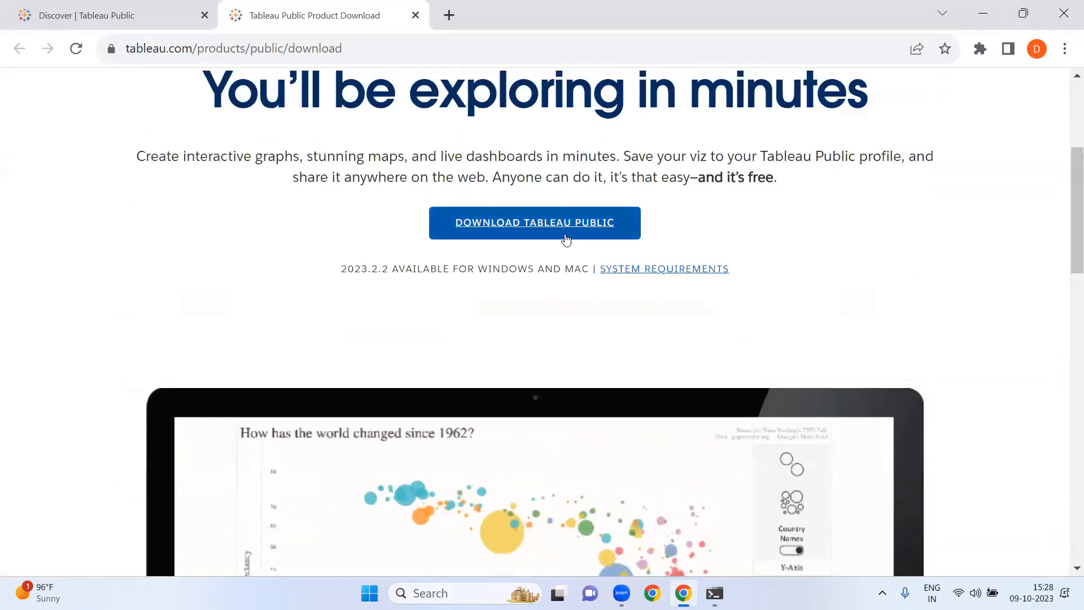
{"action": "left_click", "coordinate": [564, 214]}
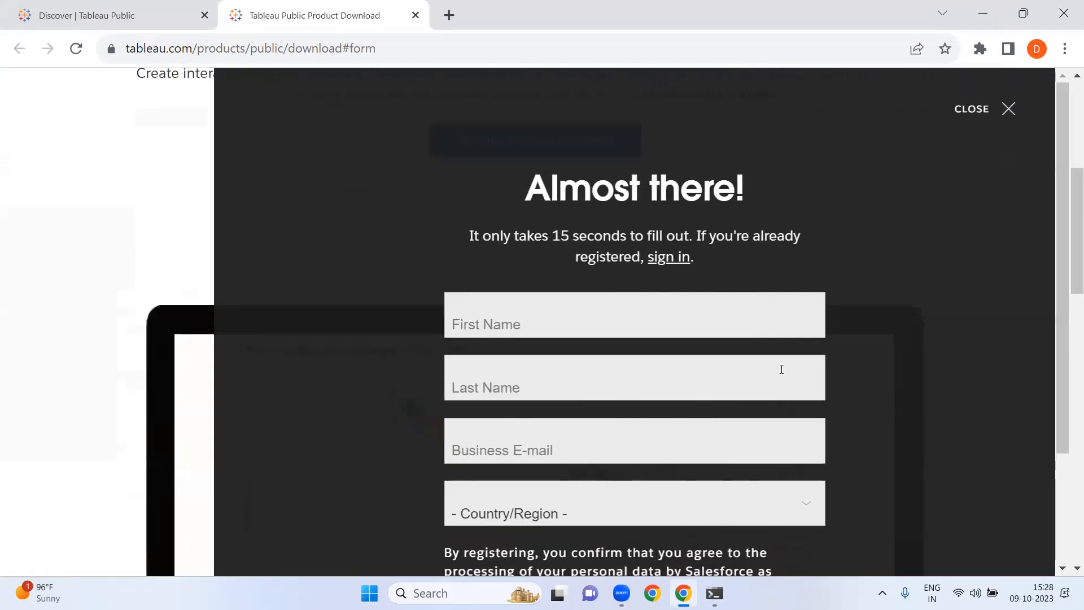
- Enter the user's first name in the registration form
{"action": "left_click_drag", "start_coordinate": [1066, 300], "coordinate": [1066, 390]}
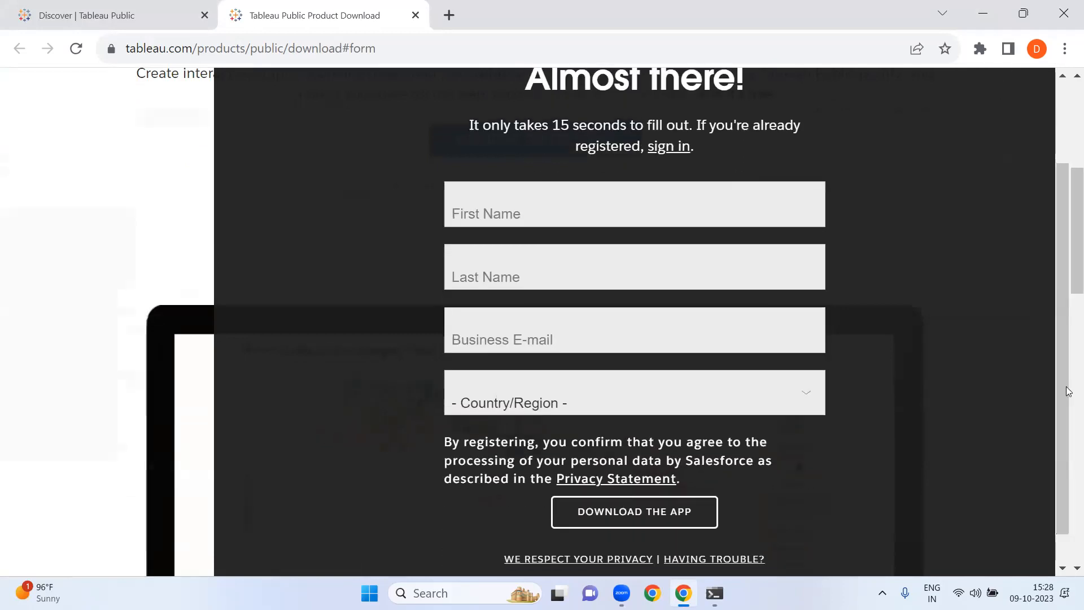
{"action": "left_click", "coordinate": [589, 212]}
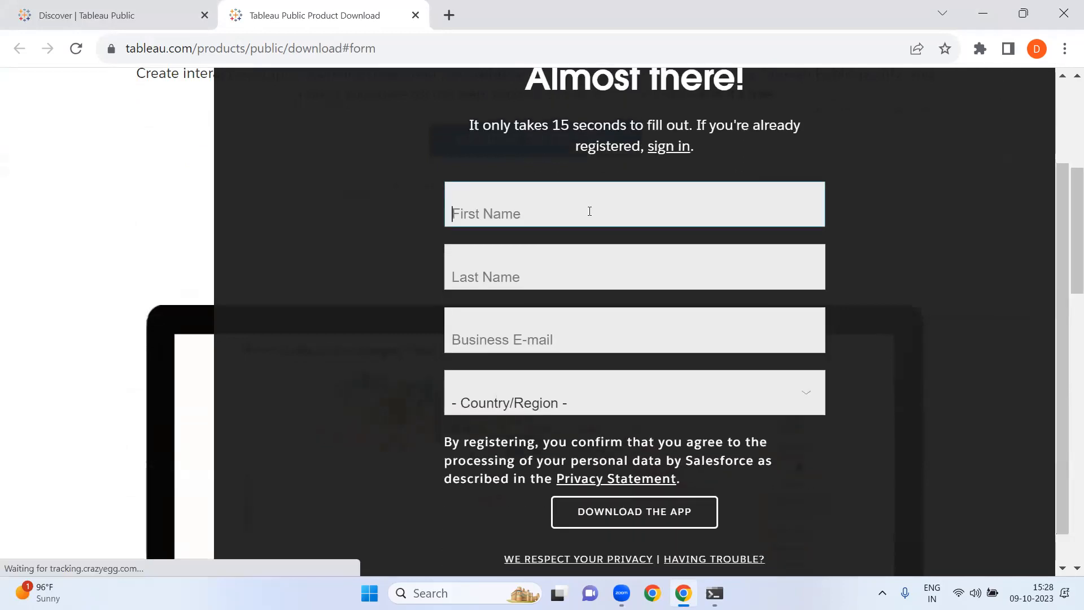
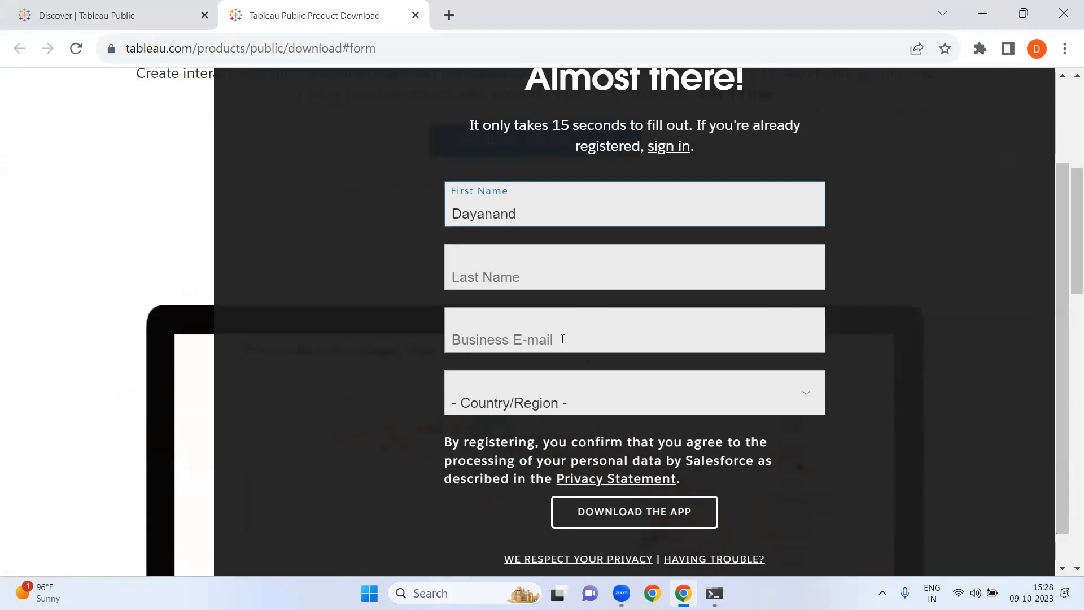
- Select India as the country/region and fill in the user's last name
{"action": "left_click", "coordinate": [802, 396]}
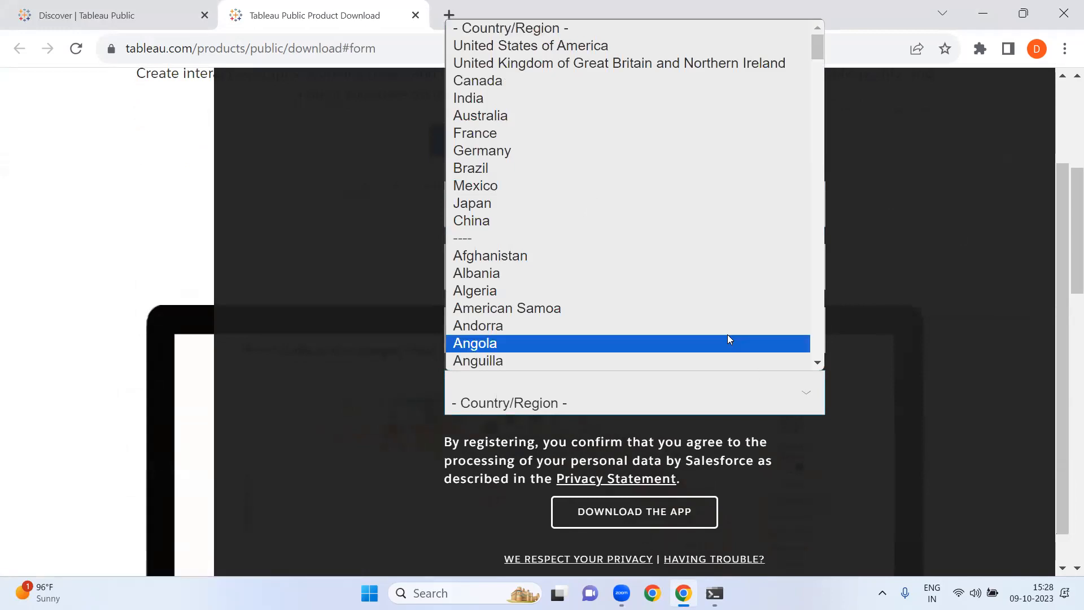
{"action": "type", "text": "in"}
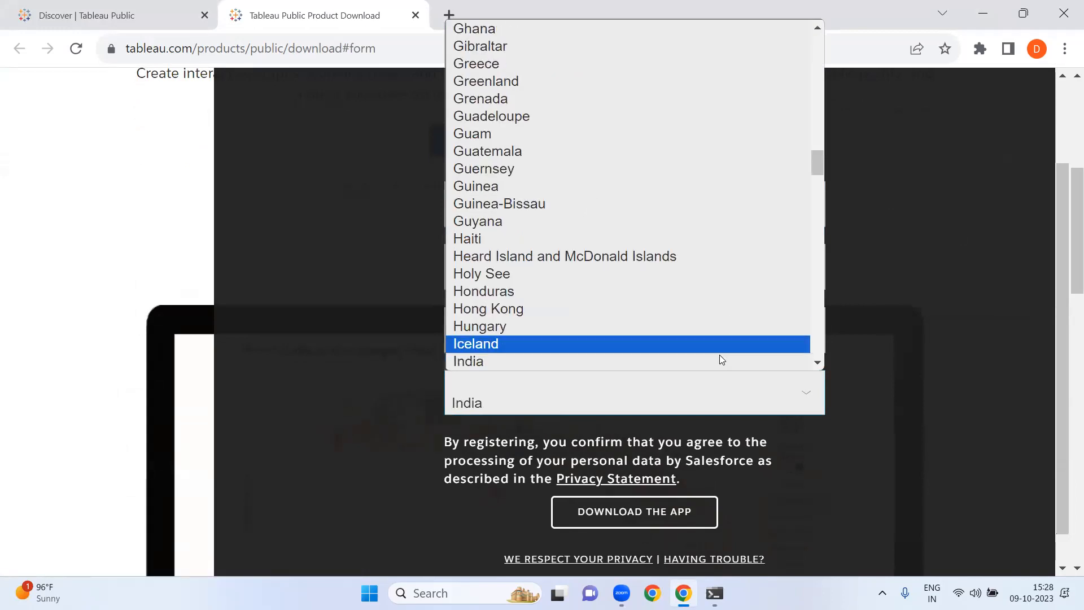
{"action": "left_click", "coordinate": [716, 364]}
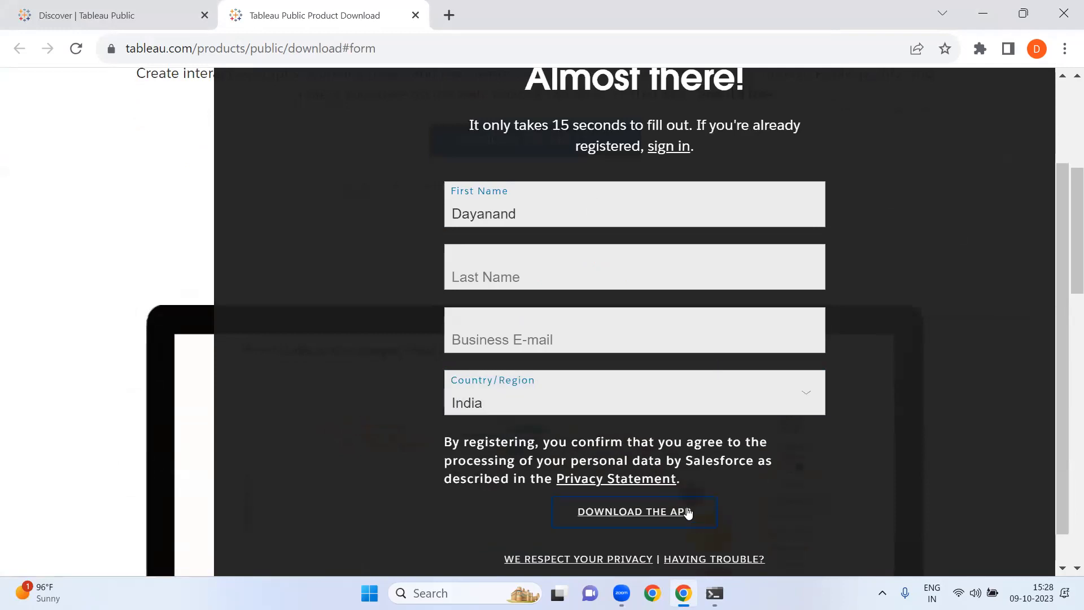
{"action": "left_click", "coordinate": [643, 523]}
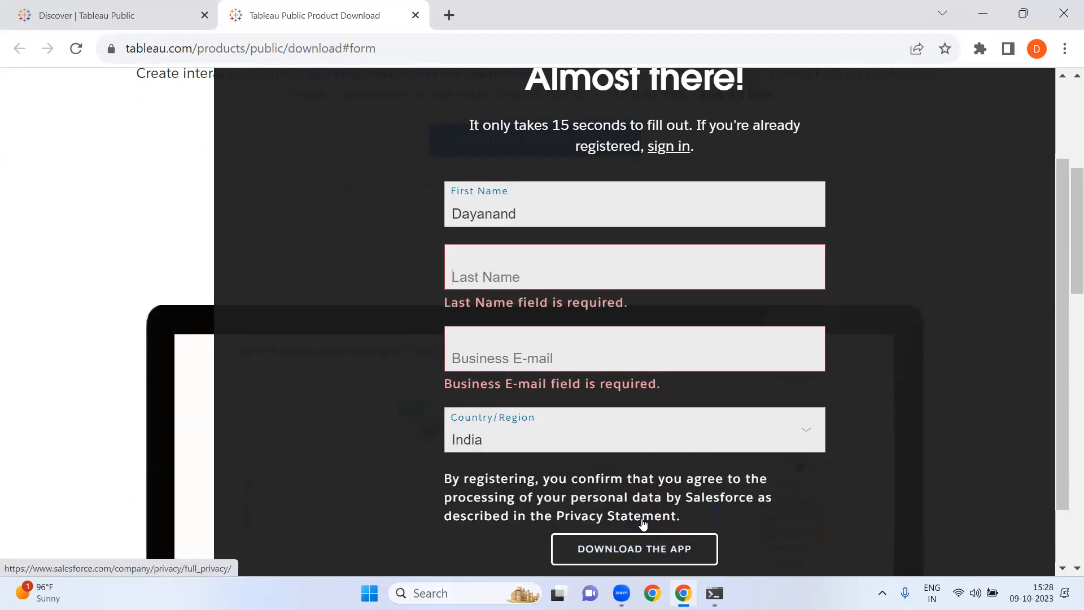
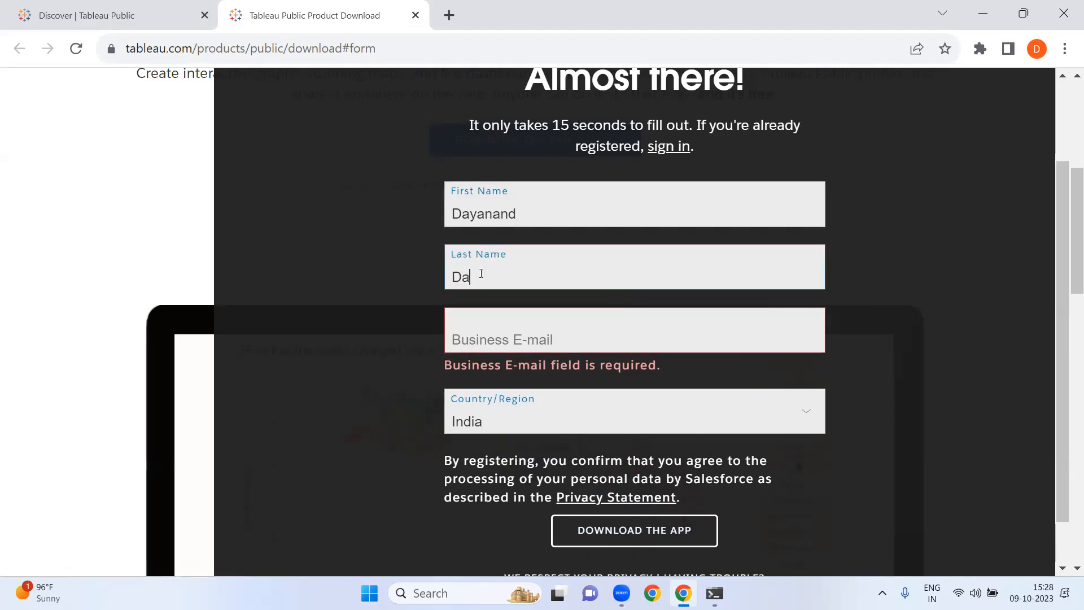
- Enter the user's business e-mail address and submit the form to download the app
{"action": "left_click", "coordinate": [478, 333]}
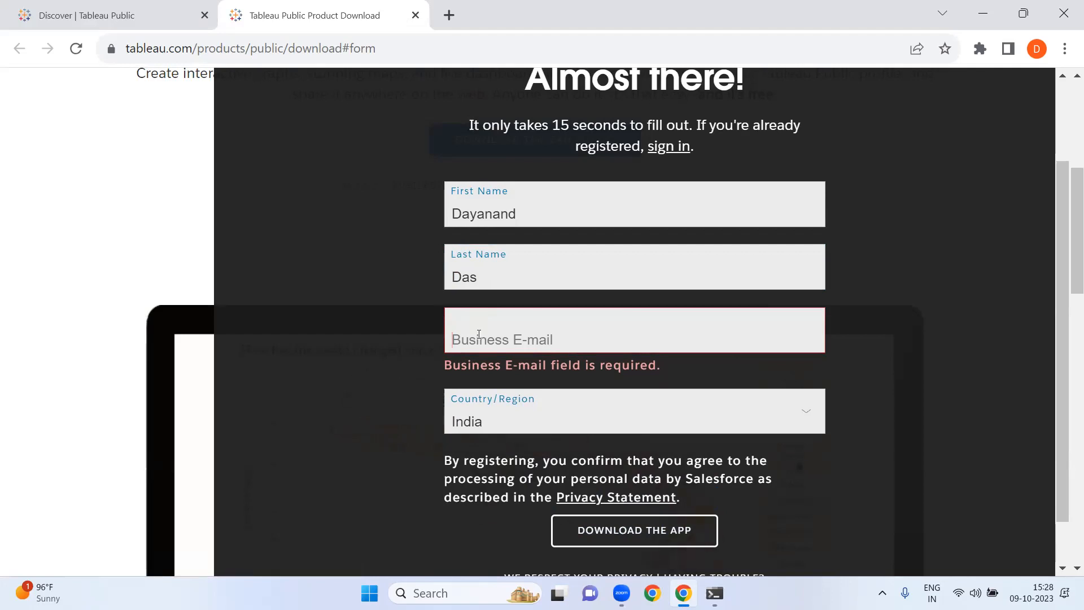
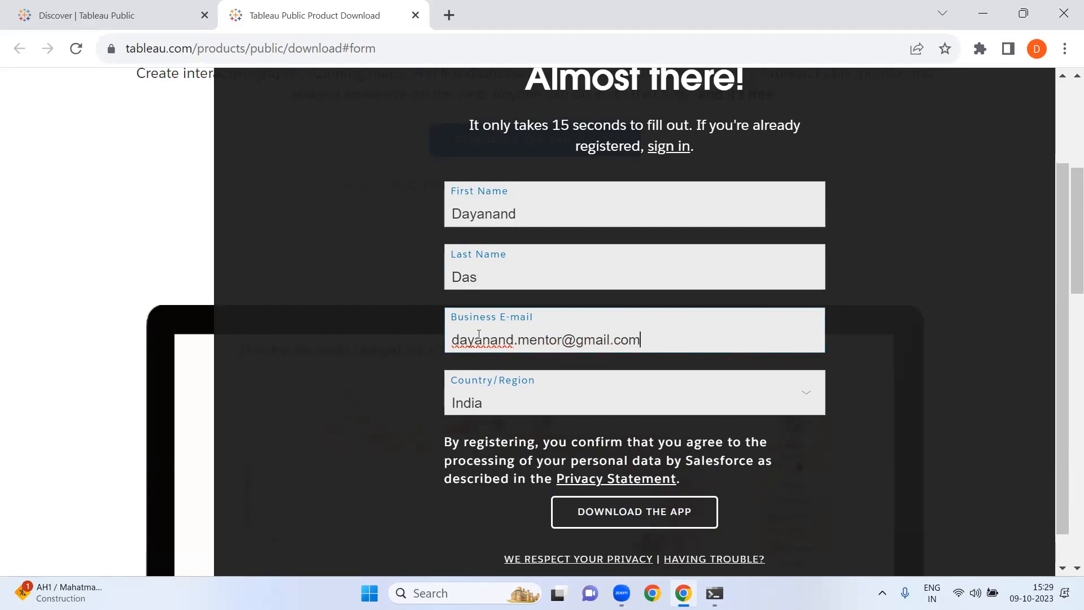
{"action": "left_click", "coordinate": [630, 518]}
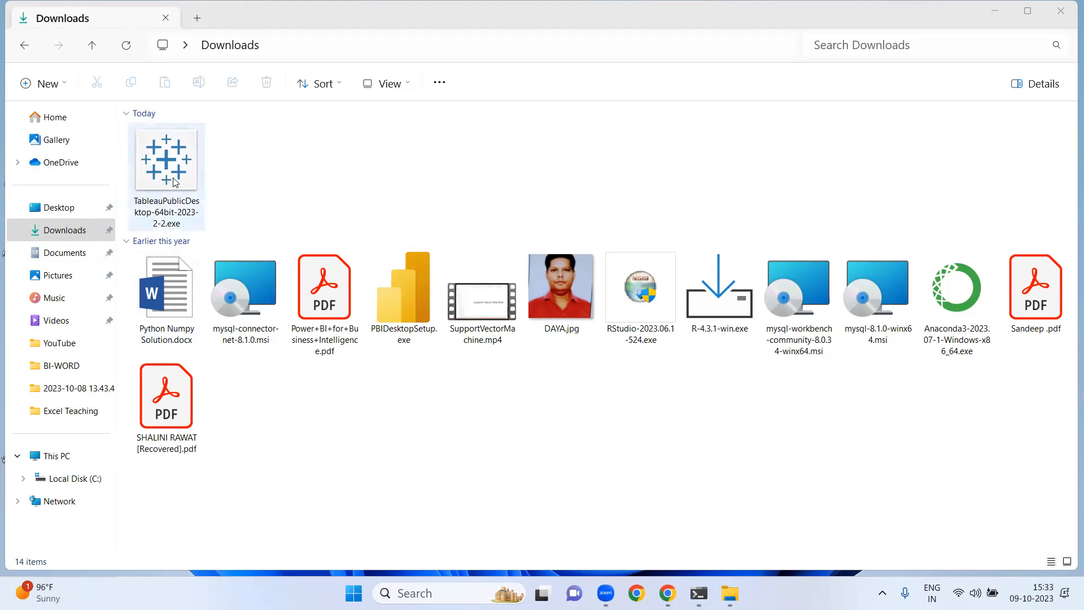
- Run the downloaded TableauPublicDesktop installer as administrator and allow it to make changes
{"action": "left_click", "coordinate": [184, 204]}
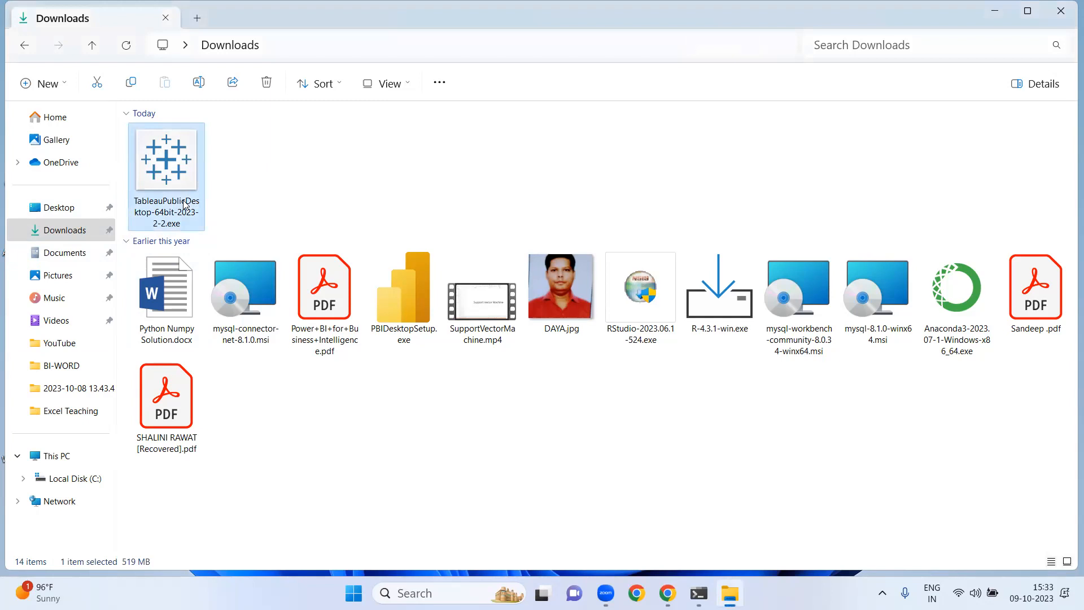
{"action": "right_click", "coordinate": [183, 204]}
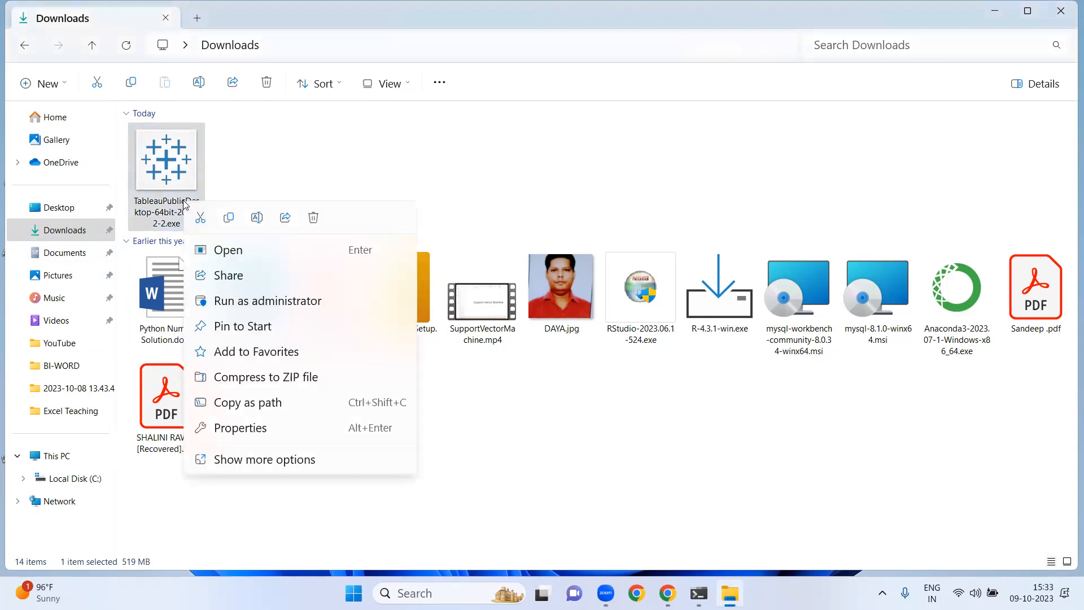
{"action": "left_click", "coordinate": [268, 301]}
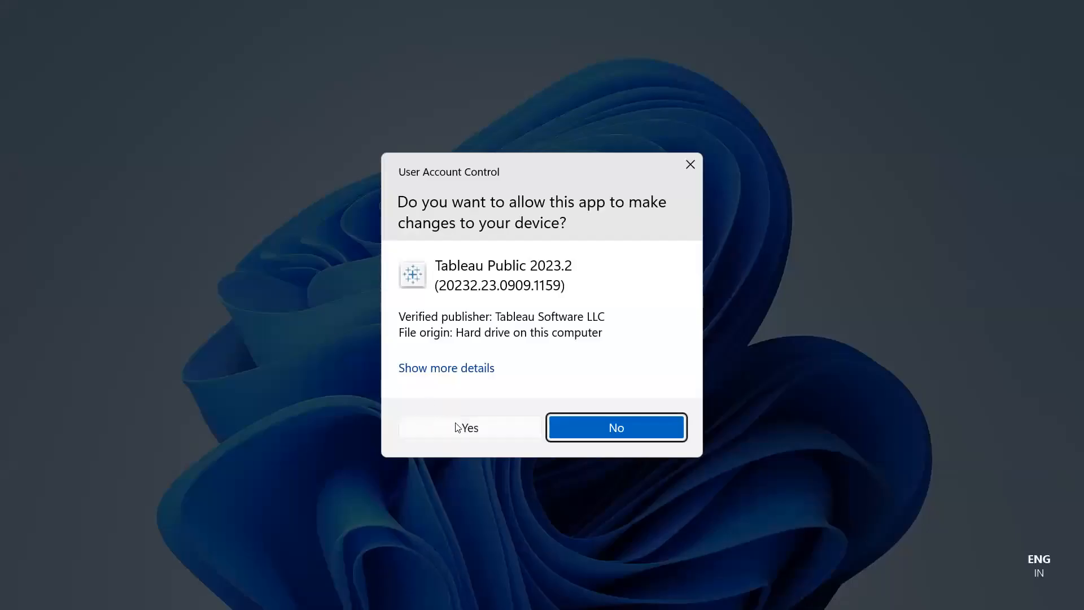
{"action": "left_click", "coordinate": [467, 429]}
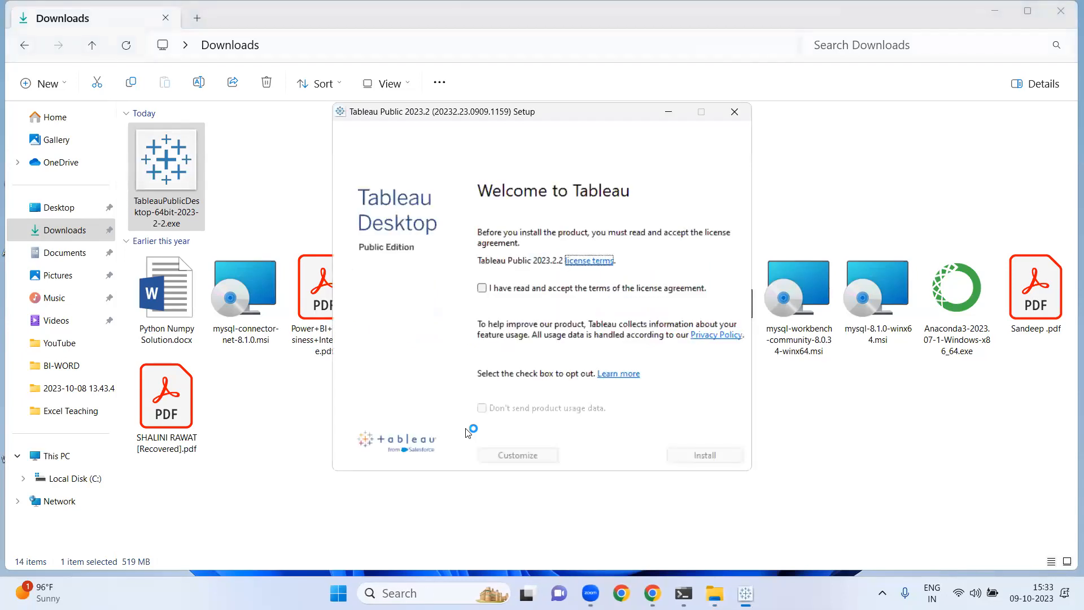
- Accept the license agreement terms and install Tableau Public
{"action": "left_click", "coordinate": [1065, 13]}
{"action": "left_click", "coordinate": [1061, 12]}
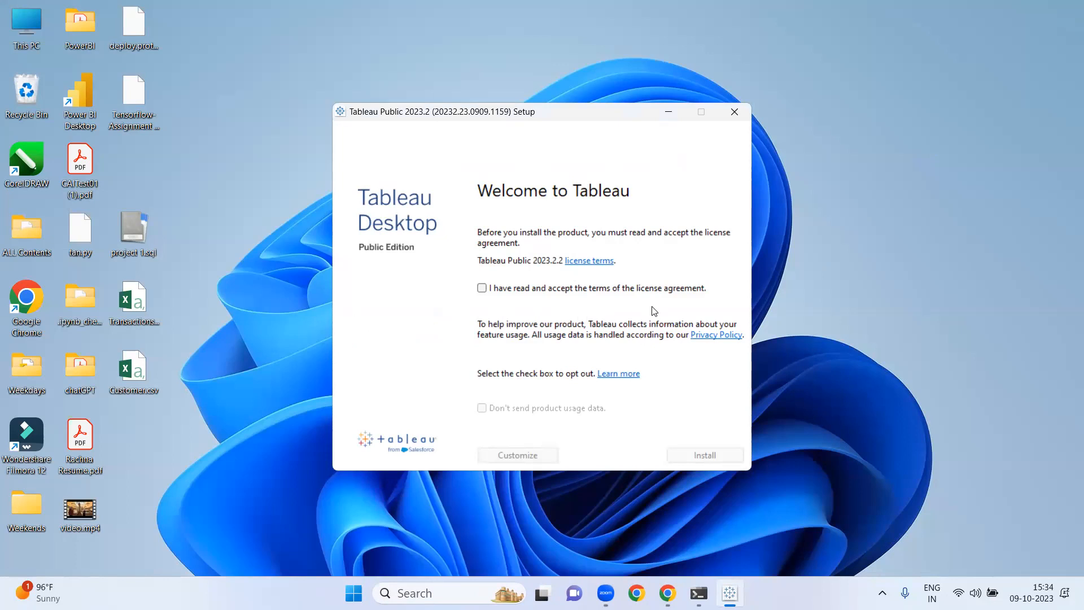
{"action": "left_click", "coordinate": [484, 289]}
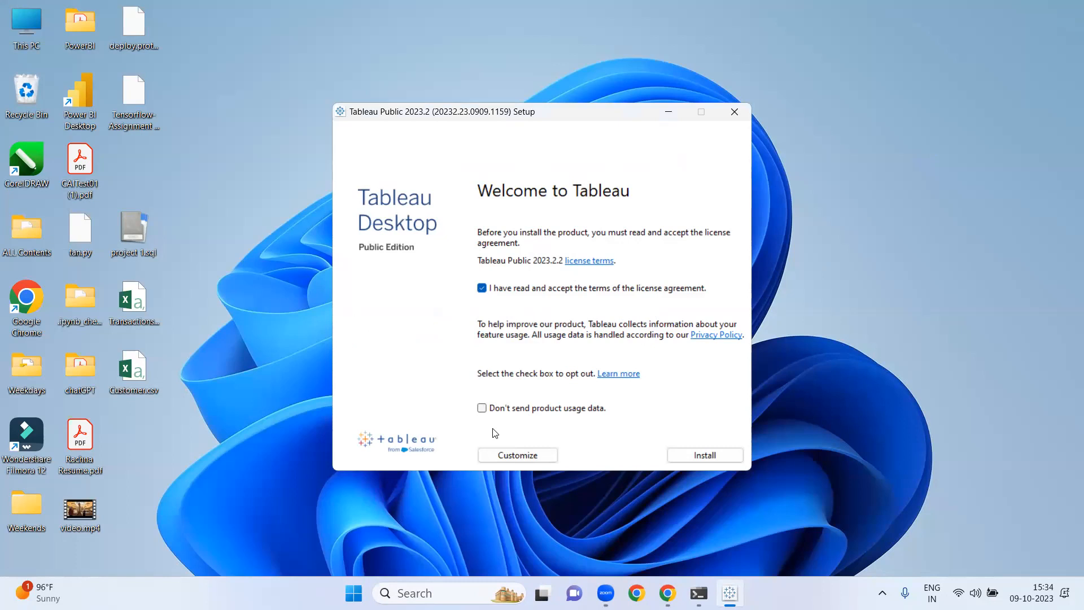
{"action": "left_click", "coordinate": [697, 460]}
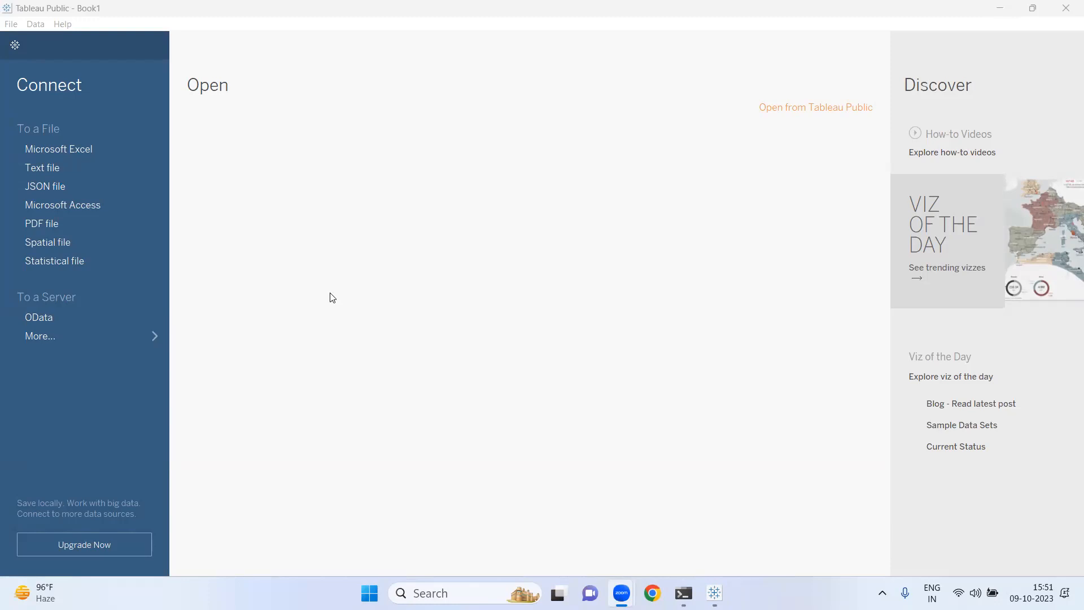
- Connect to a Microsoft Excel file and browse to the DataSets folder inside Desktop > ALL Contents > All Content Of My Office
{"action": "left_click", "coordinate": [88, 148]}
{"action": "left_click", "coordinate": [88, 148]}
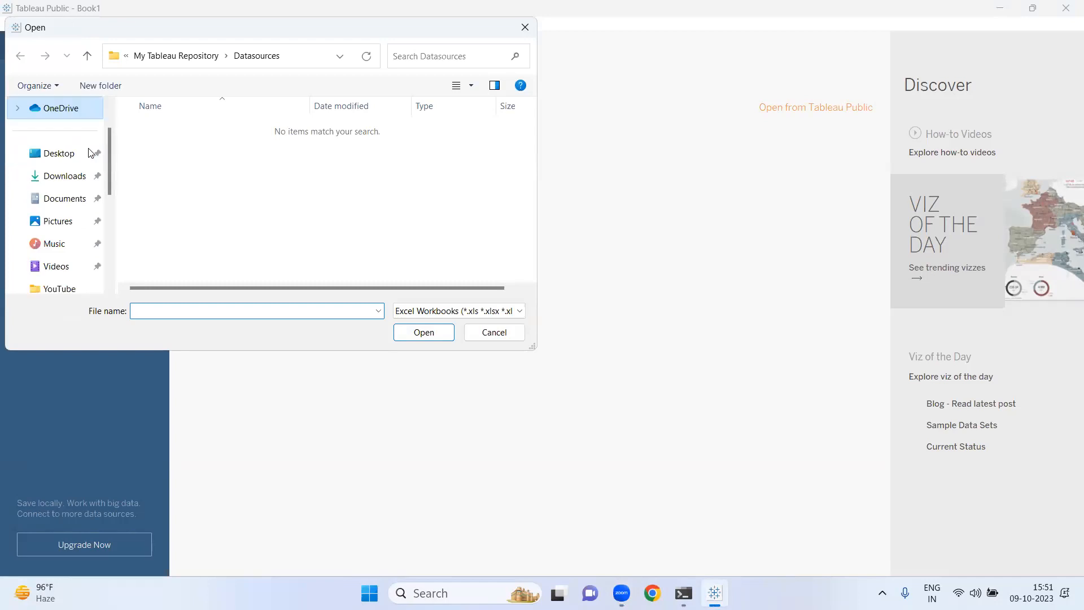
{"action": "left_click", "coordinate": [71, 161]}
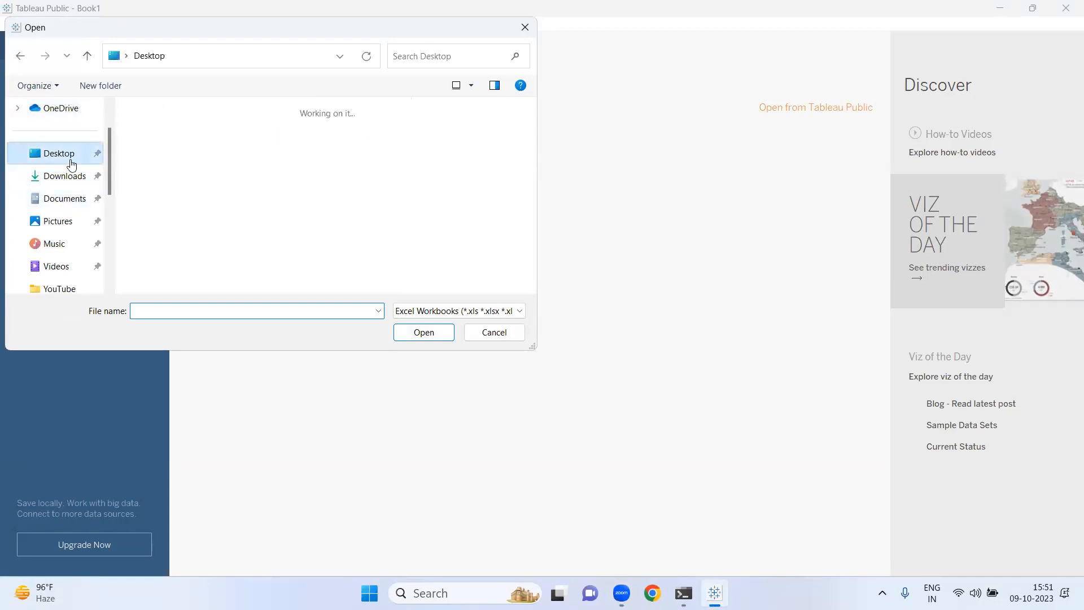
{"action": "double_click", "coordinate": [262, 165]}
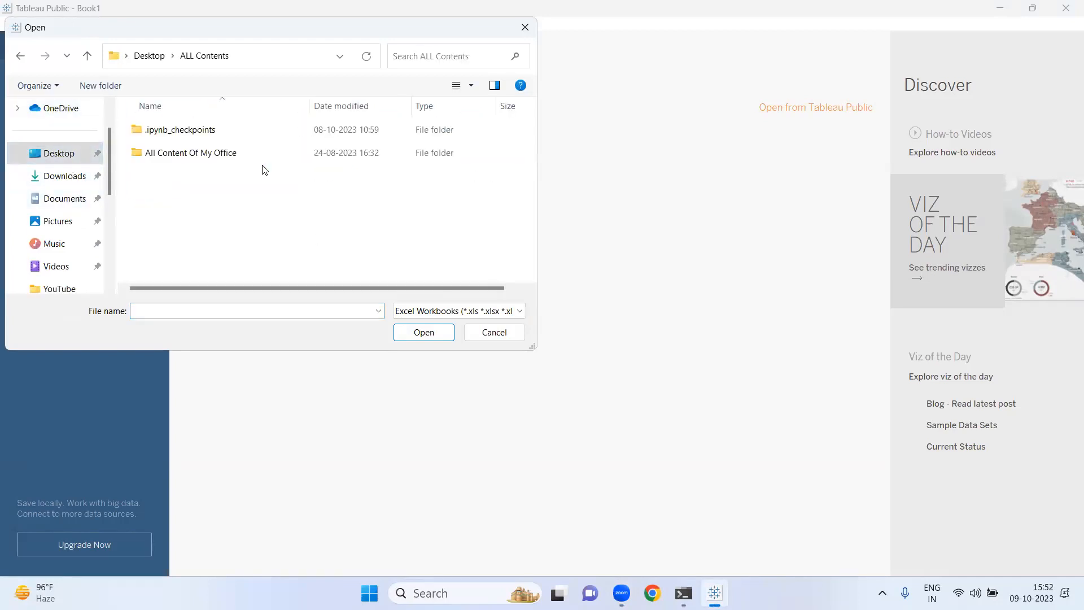
{"action": "double_click", "coordinate": [218, 154]}
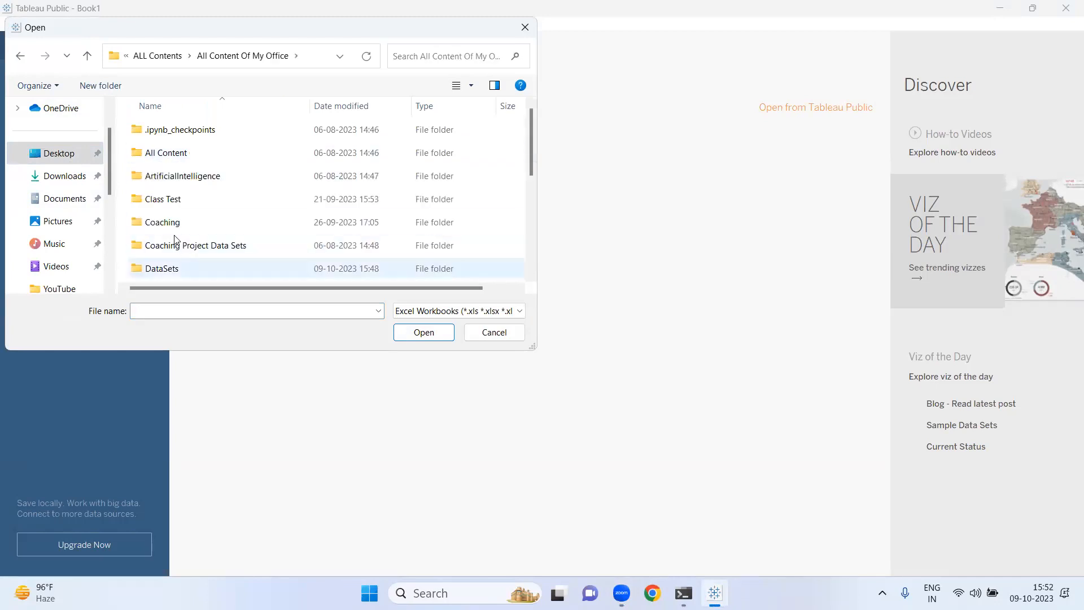
{"action": "double_click", "coordinate": [241, 267]}
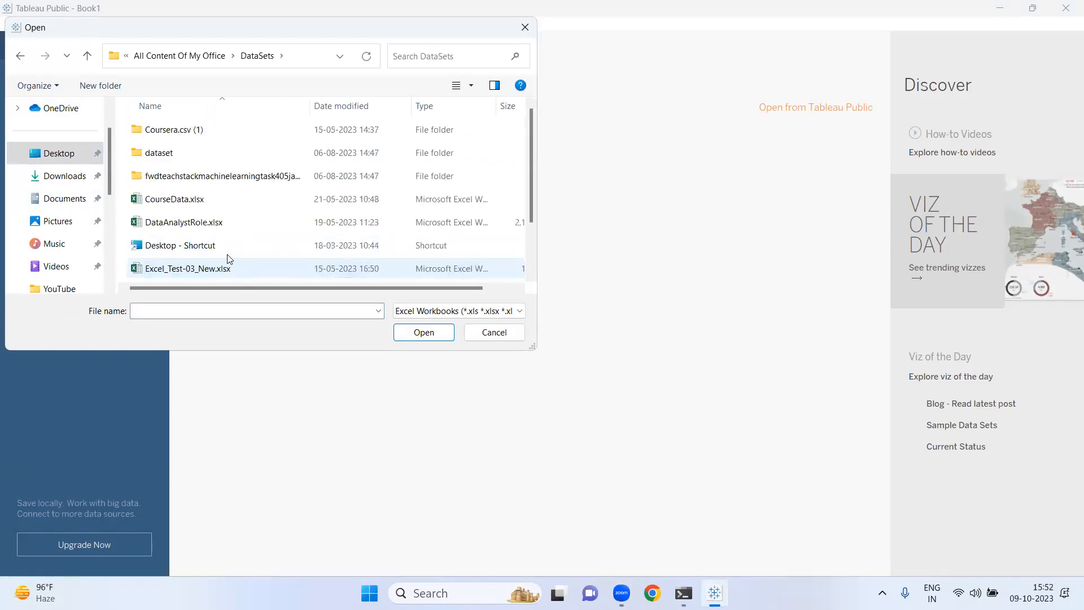
- Select the Global_Superstore.xlsx workbook and open it as the data source
{"action": "left_click", "coordinate": [189, 223]}
{"action": "scroll", "coordinate": [191, 226], "scroll_direction": "down", "scroll_amount": 1}
{"action": "left_click", "coordinate": [191, 230]}
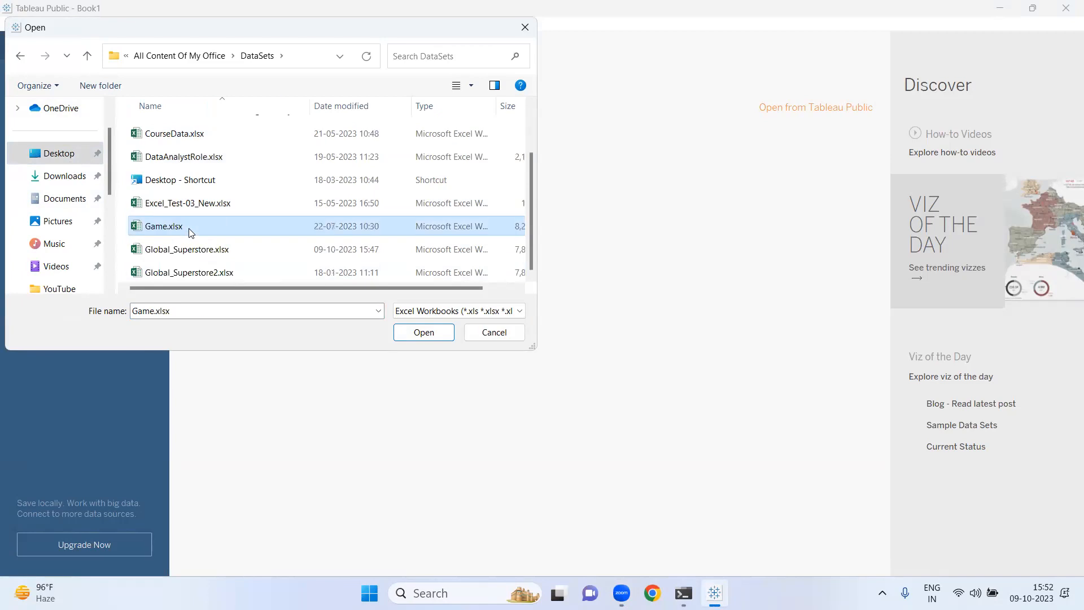
{"action": "key", "text": "Down"}
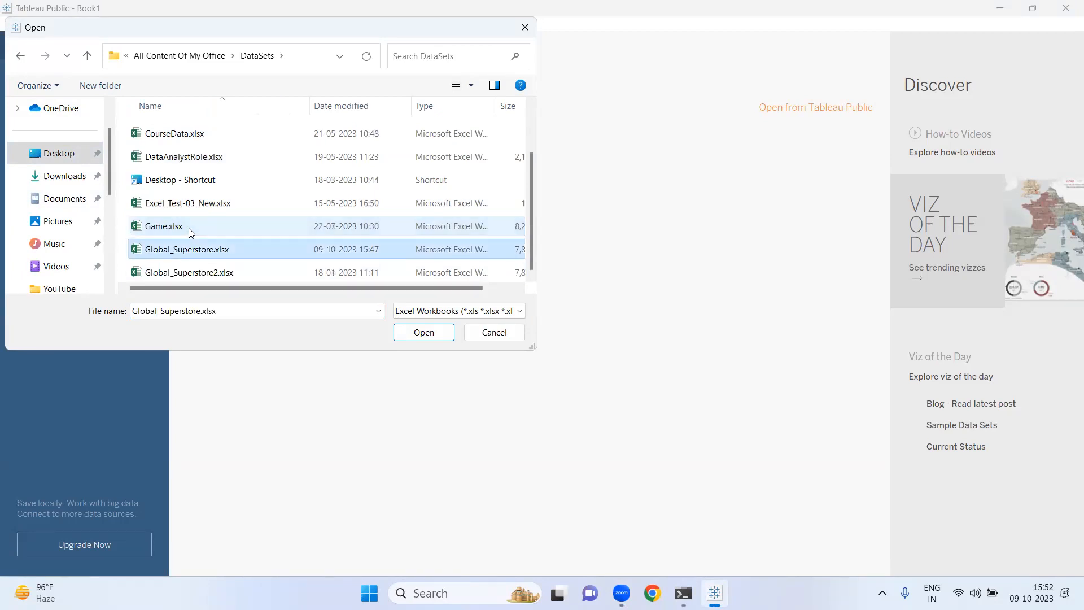
{"action": "left_click", "coordinate": [424, 333]}
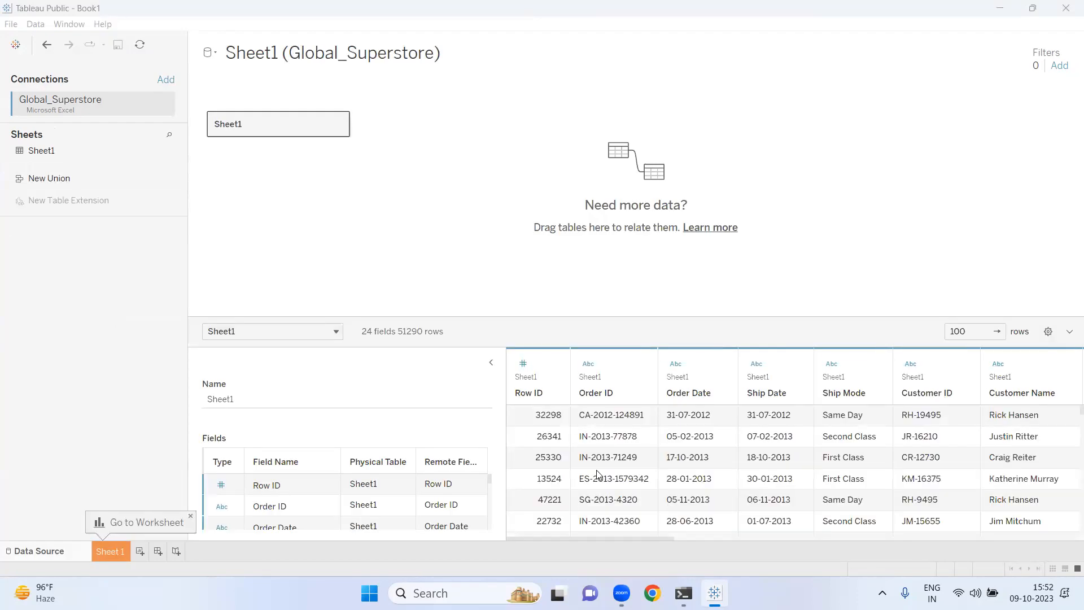
- Collapse the table details pane, scroll through the data preview and dismiss the Go to Worksheet tip
{"action": "left_click", "coordinate": [491, 363]}
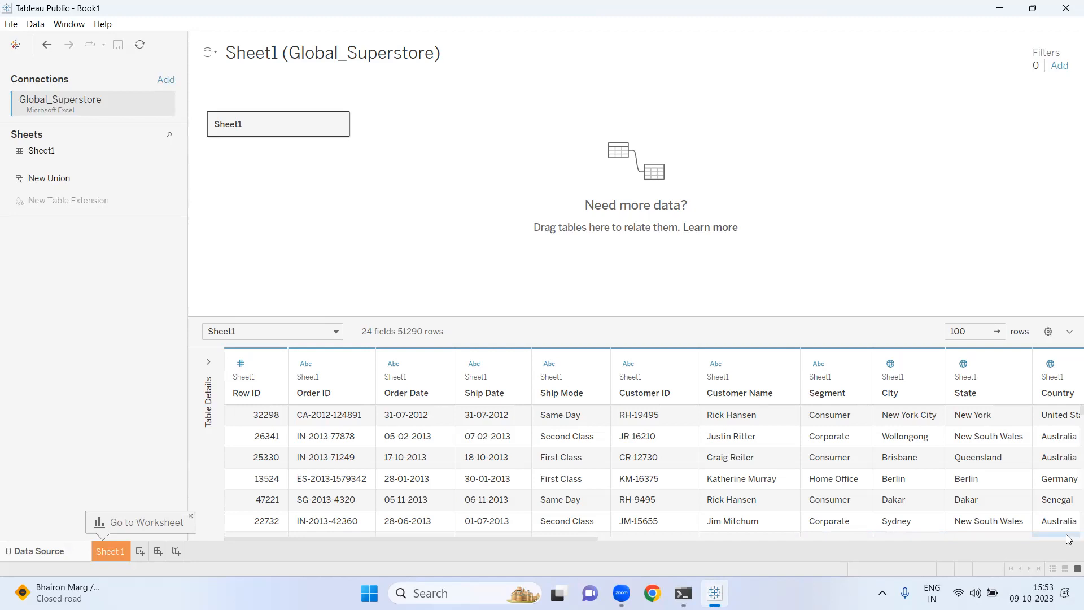
{"action": "scroll", "coordinate": [1068, 530], "scroll_direction": "down", "scroll_amount": 2}
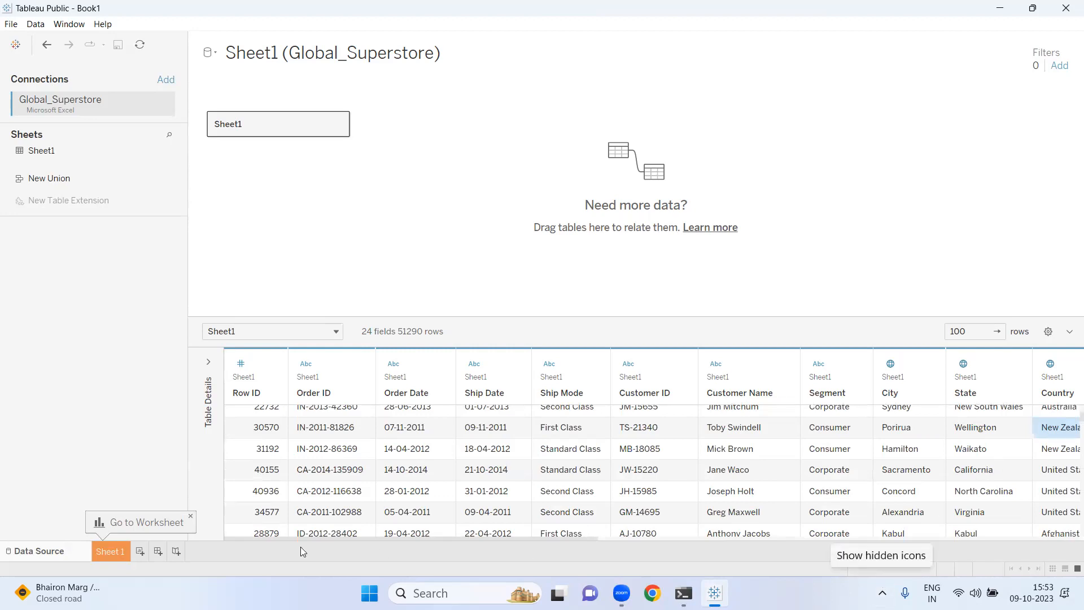
{"action": "left_click", "coordinate": [191, 516]}
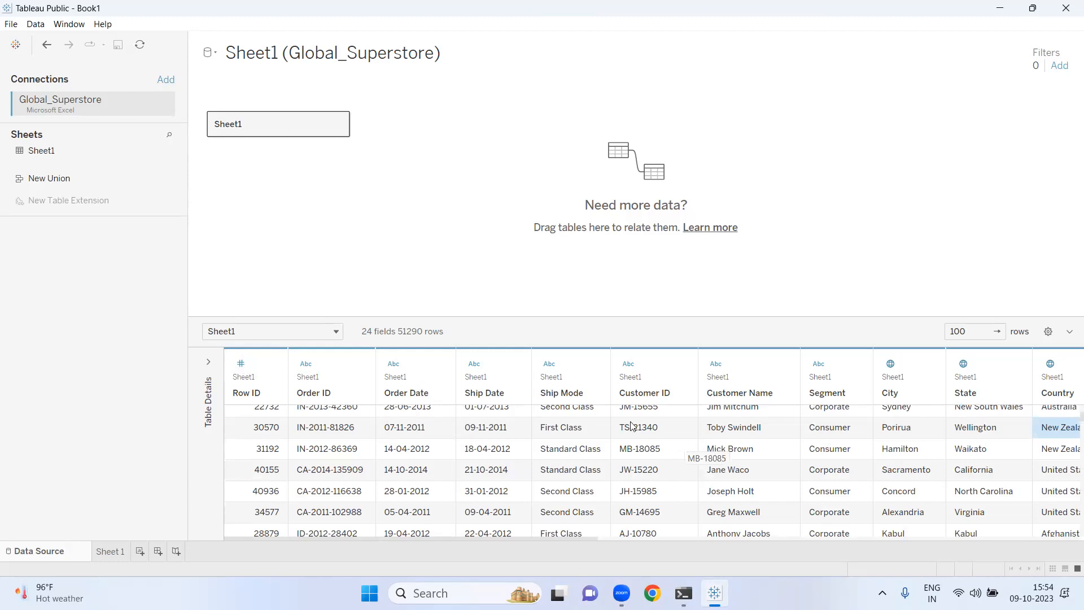
- Open the field description for the Order Date column and close it
{"action": "left_click", "coordinate": [438, 367]}
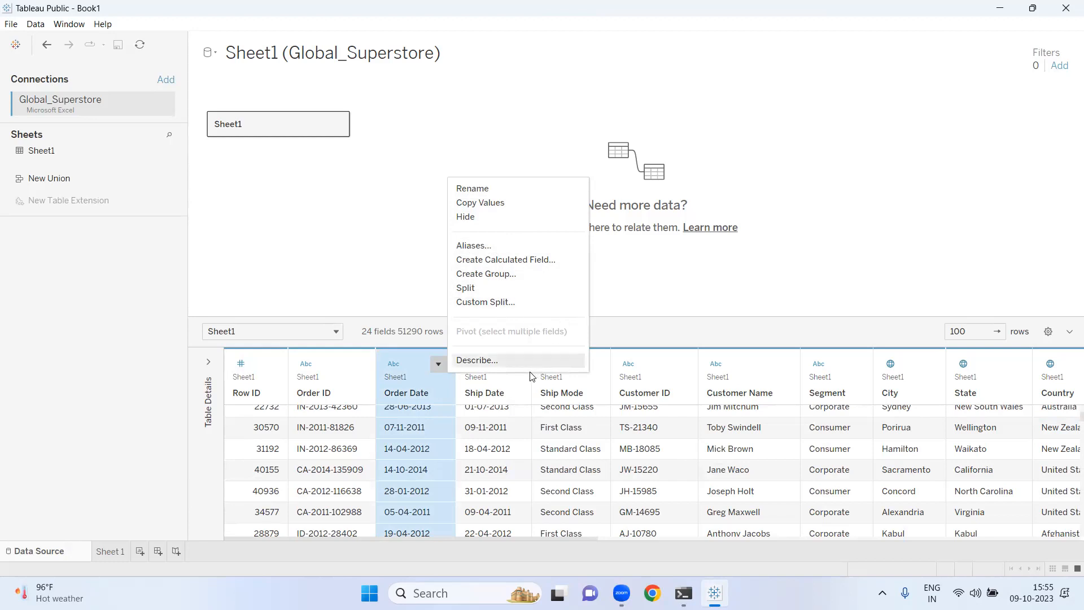
{"action": "left_click", "coordinate": [489, 362]}
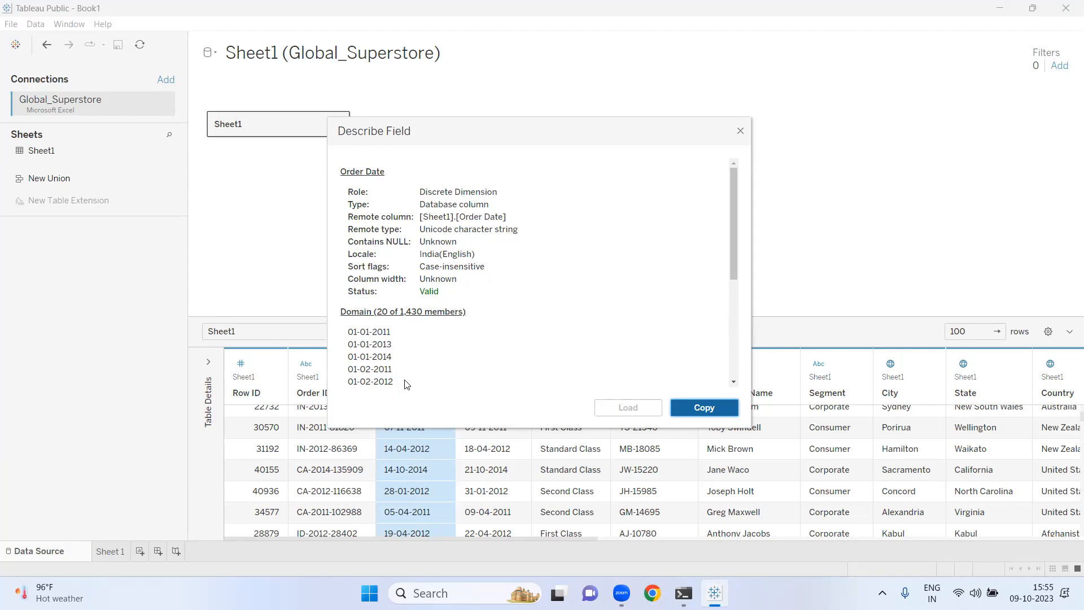
{"action": "left_click", "coordinate": [740, 132]}
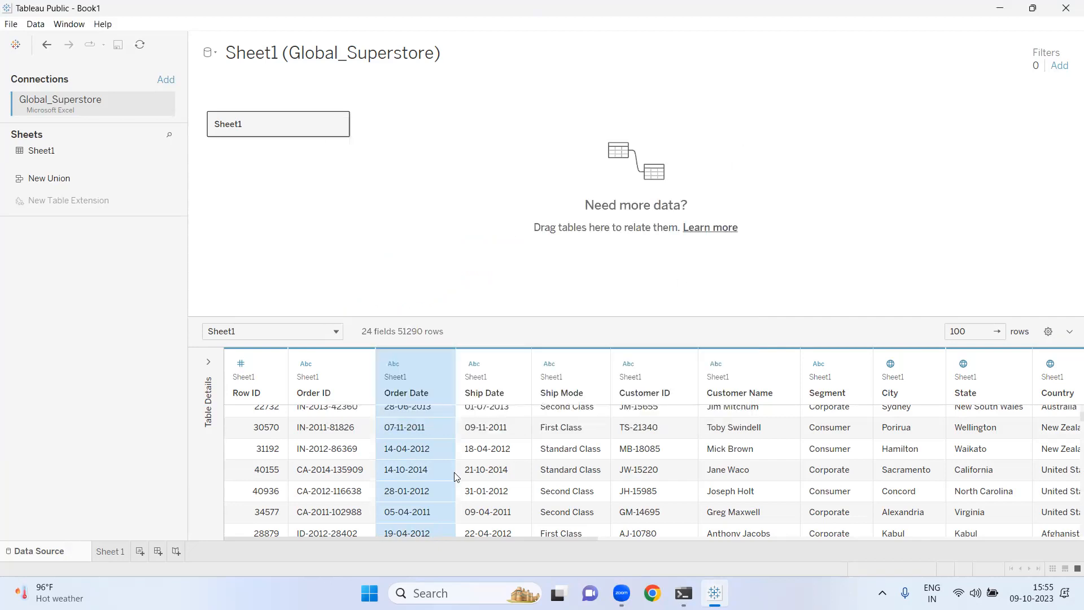
- Sort the data preview by the Order Date column, cycling through the sort orders
{"action": "left_click", "coordinate": [439, 392]}
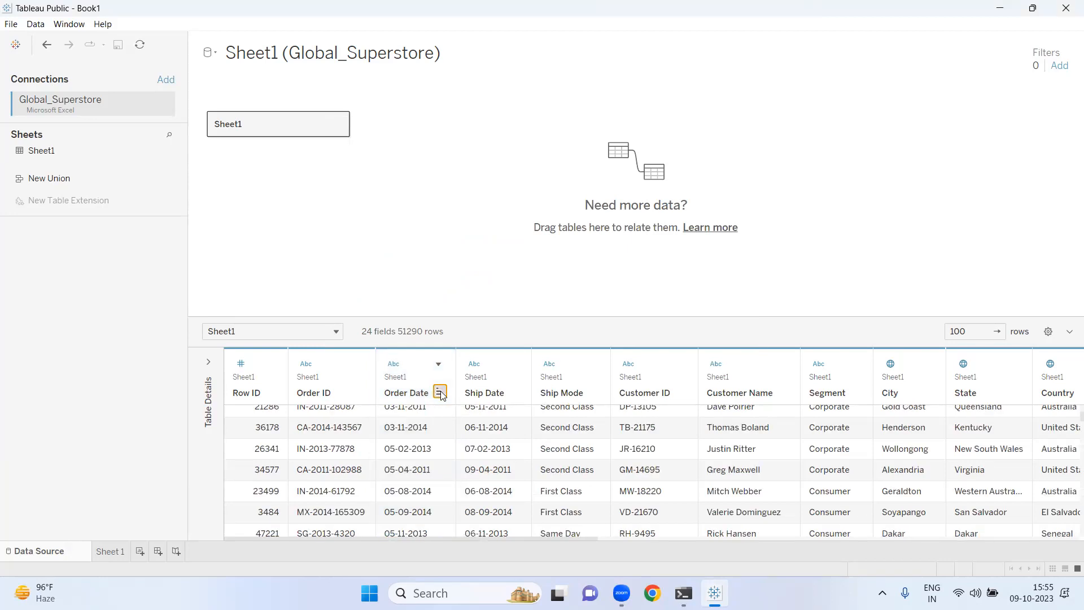
{"action": "left_click", "coordinate": [440, 392]}
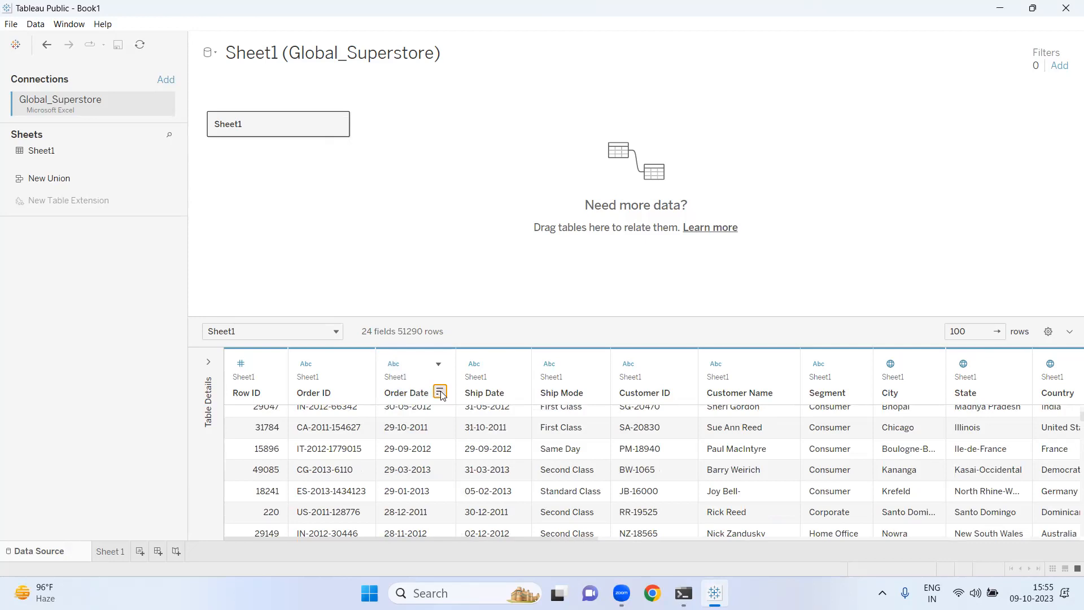
{"action": "left_click", "coordinate": [439, 392]}
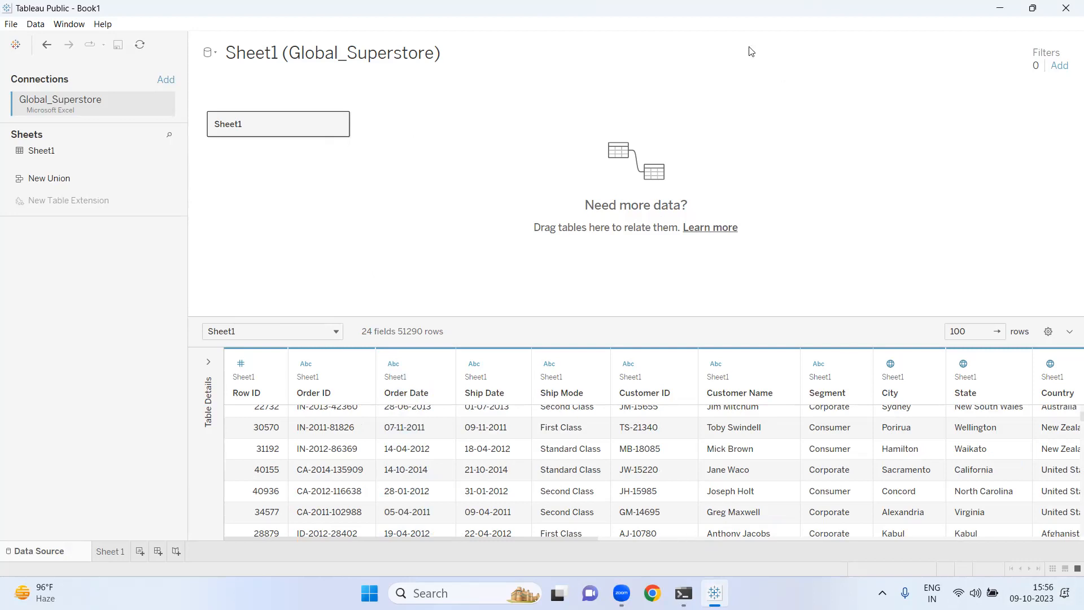
- Switch to the Sheet 1 worksheet and change the Order Date field's data type to Date
{"action": "left_click", "coordinate": [692, 29]}
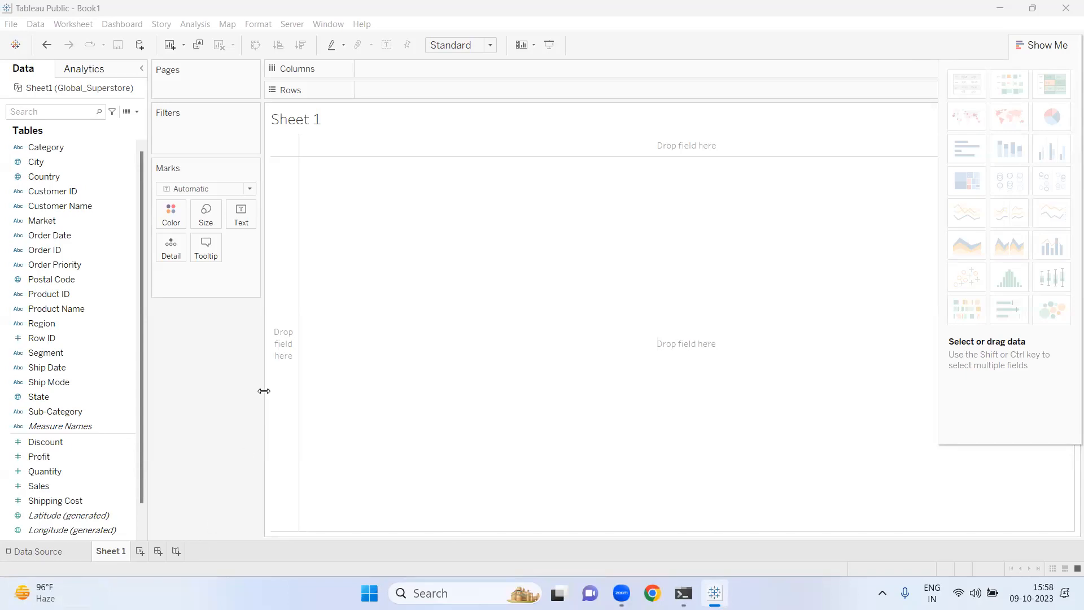
{"action": "left_click", "coordinate": [103, 428]}
{"action": "scroll", "coordinate": [142, 518], "scroll_direction": "down", "scroll_amount": 2}
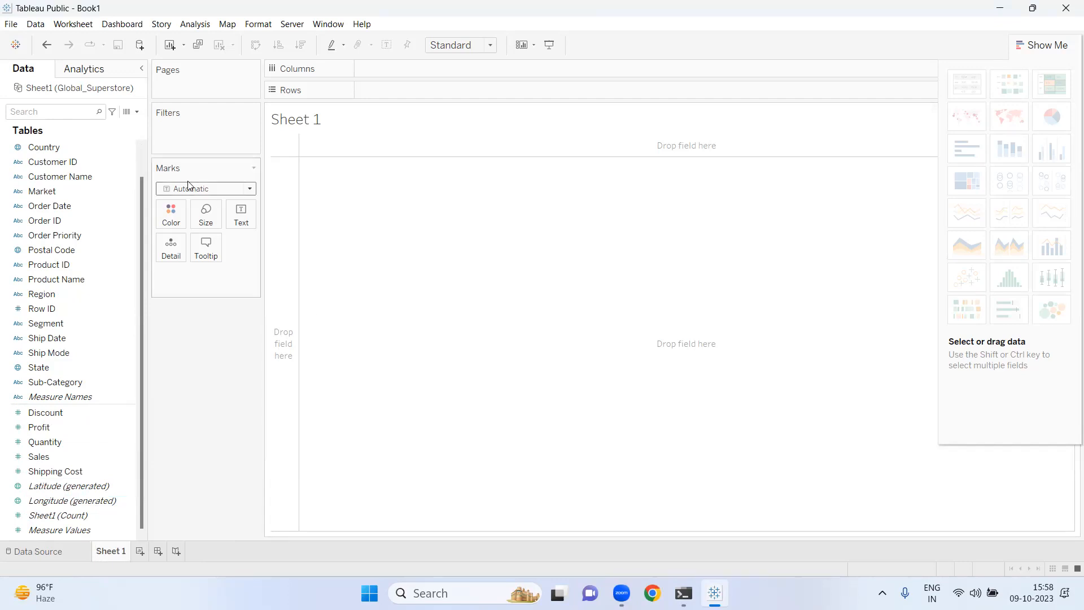
{"action": "scroll", "coordinate": [141, 162], "scroll_direction": "up", "scroll_amount": 1}
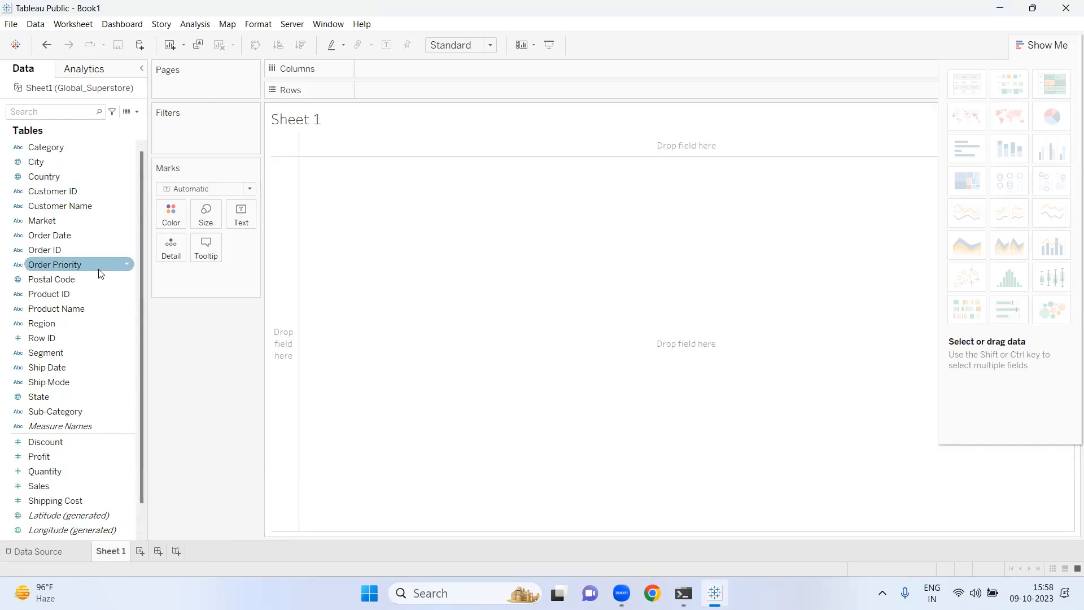
{"action": "left_click", "coordinate": [126, 233]}
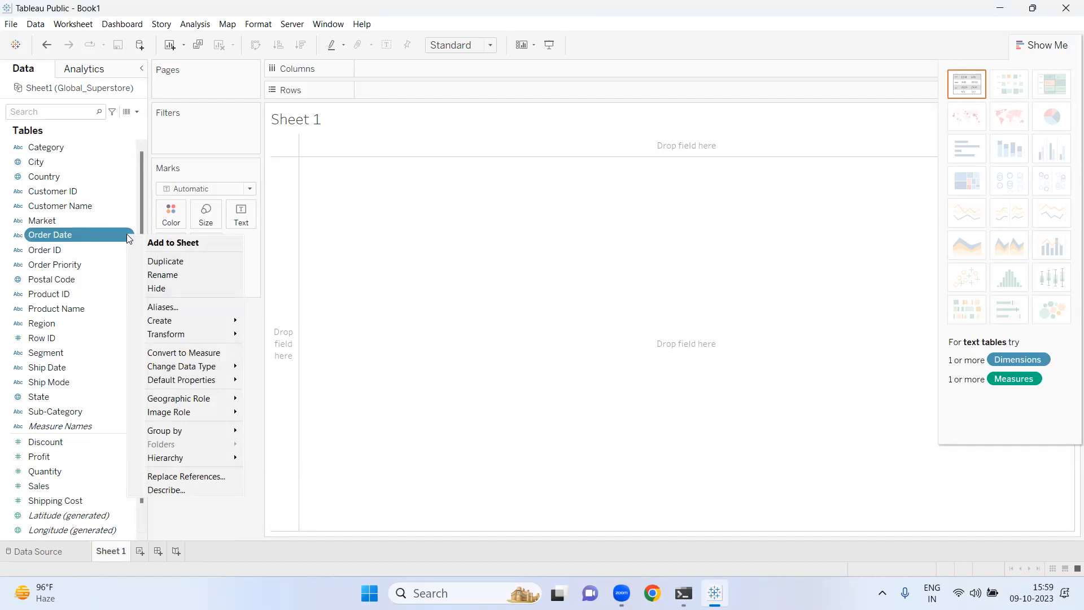
{"action": "mouse_move", "coordinate": [185, 368]}
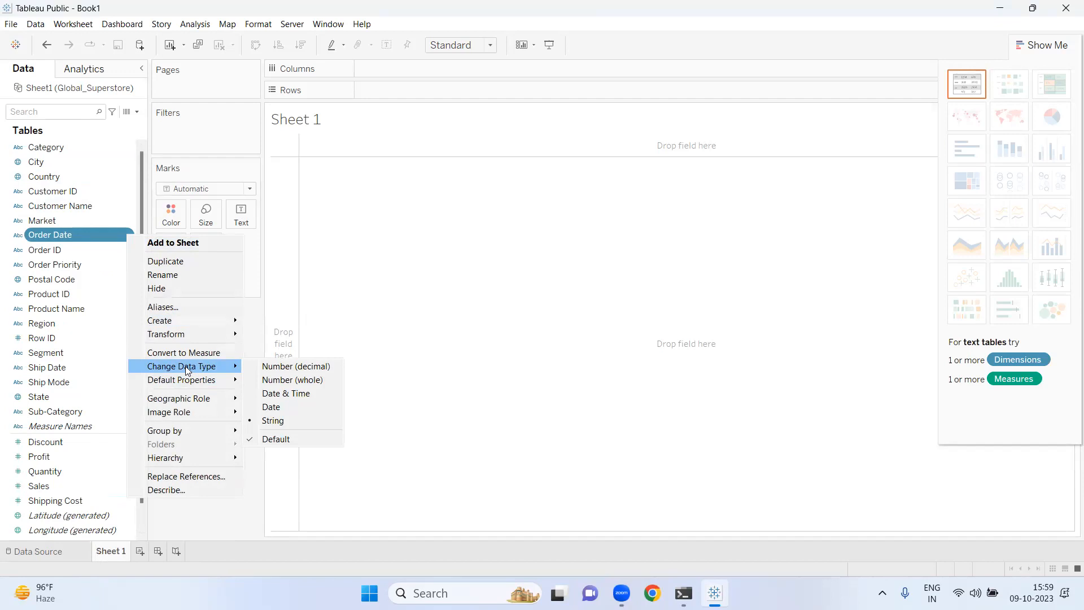
{"action": "left_click", "coordinate": [277, 407]}
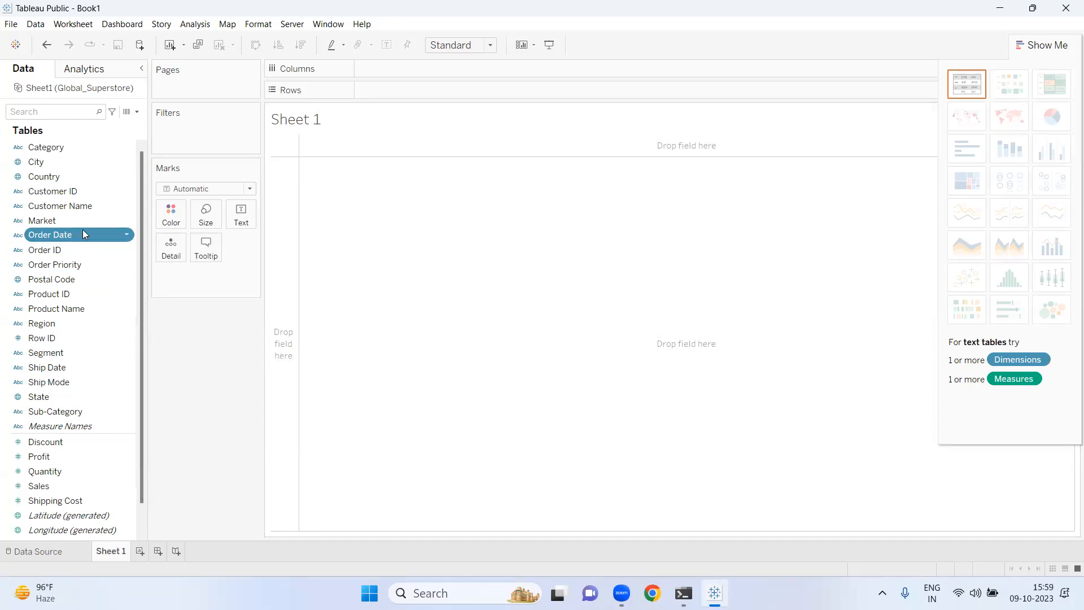
{"action": "left_click", "coordinate": [126, 234]}
{"action": "mouse_move", "coordinate": [190, 399]}
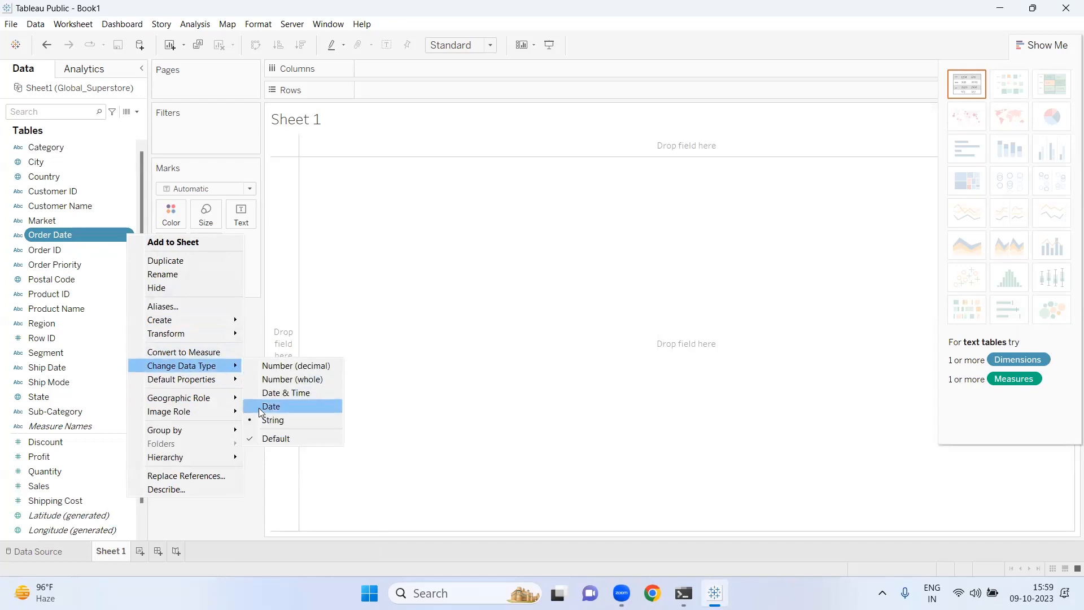
{"action": "left_click", "coordinate": [267, 407]}
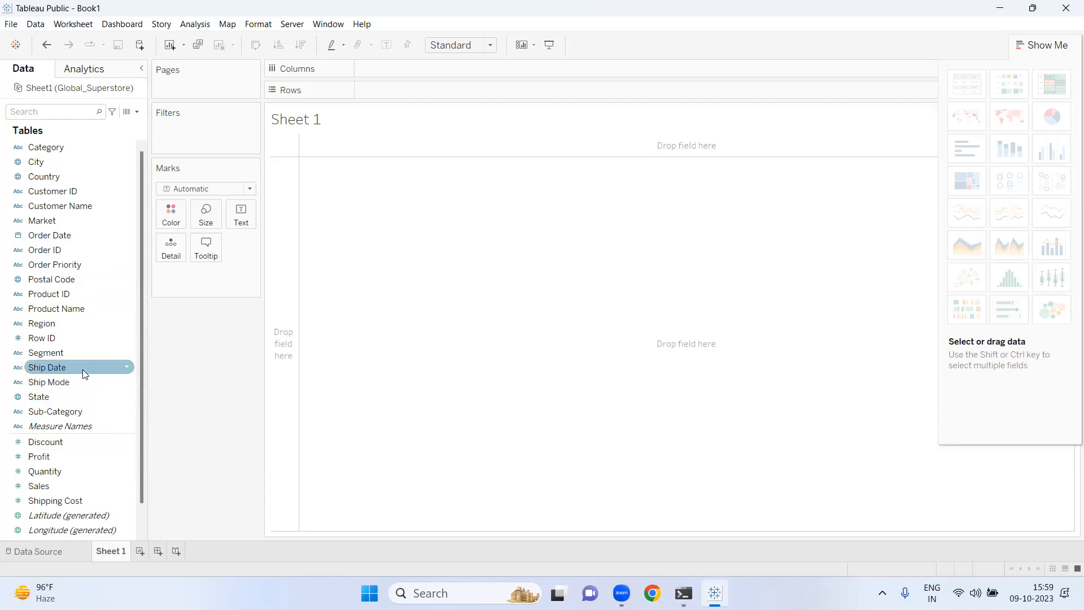
- Change the Ship Date field's data type to Date
{"action": "left_click", "coordinate": [126, 368]}
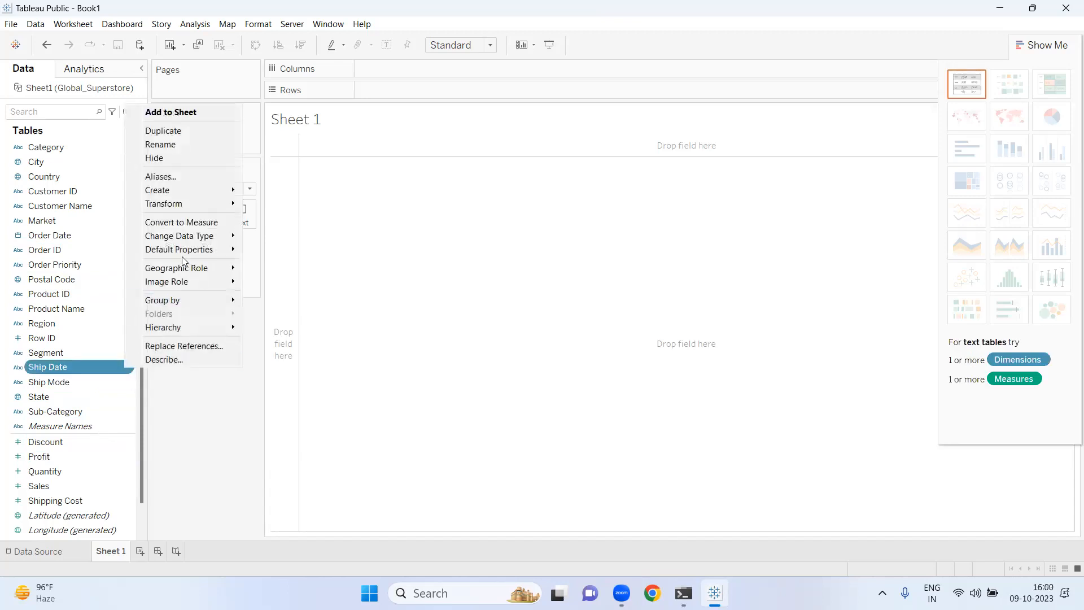
{"action": "mouse_move", "coordinate": [194, 197]}
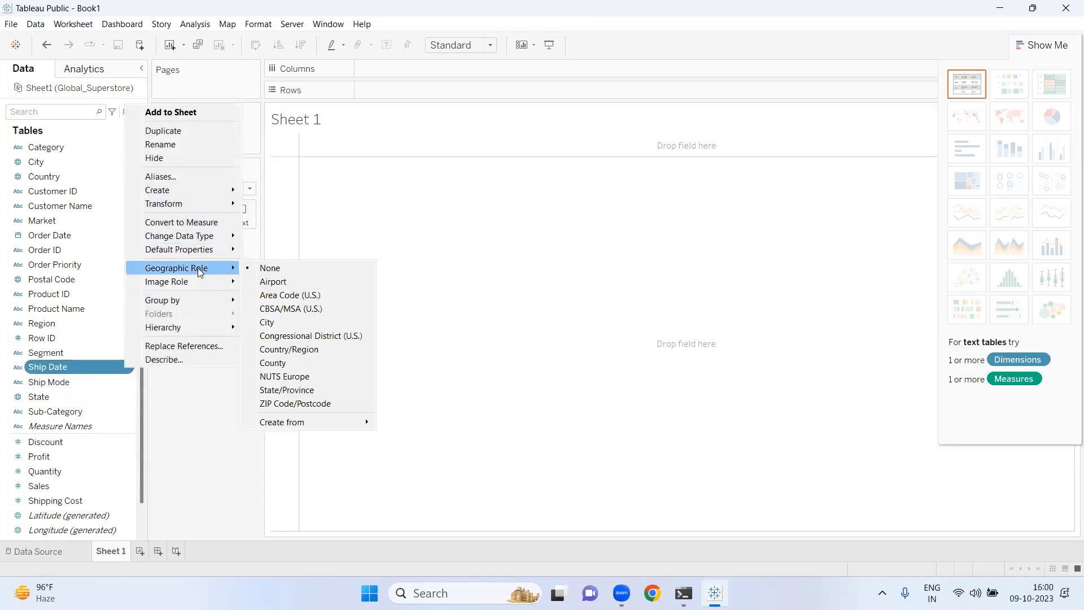
{"action": "mouse_move", "coordinate": [228, 236]}
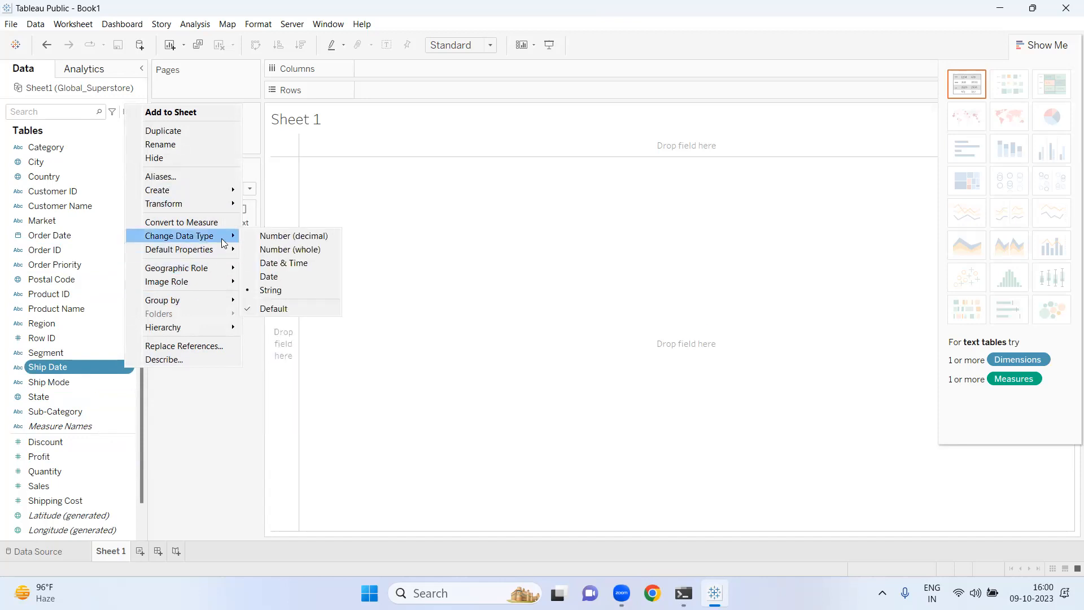
{"action": "left_click", "coordinate": [268, 276]}
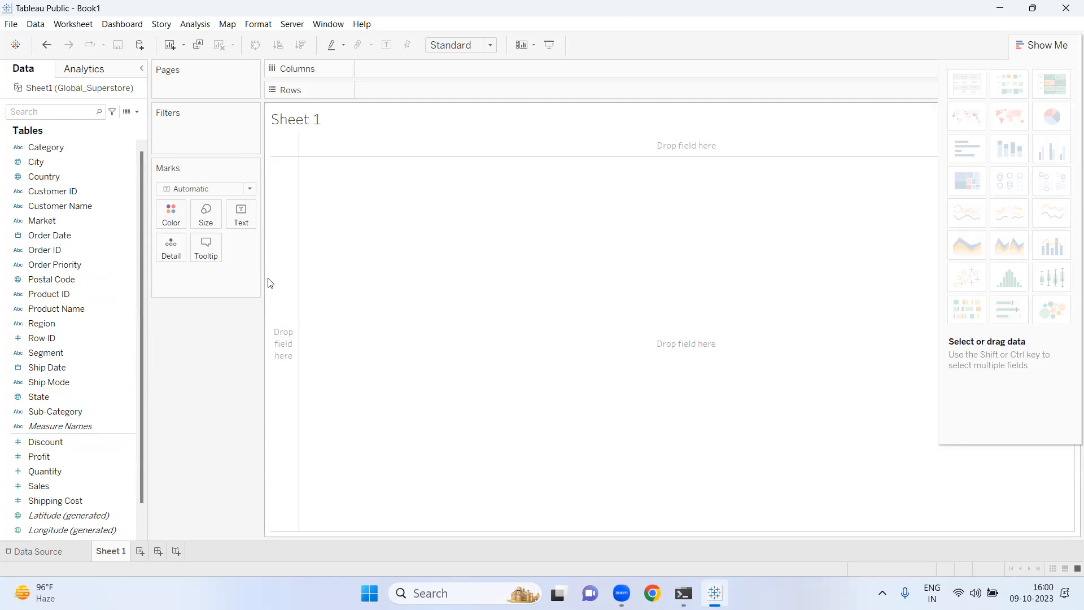
{"action": "right_click", "coordinate": [127, 382]}
{"action": "mouse_move", "coordinate": [196, 251]}
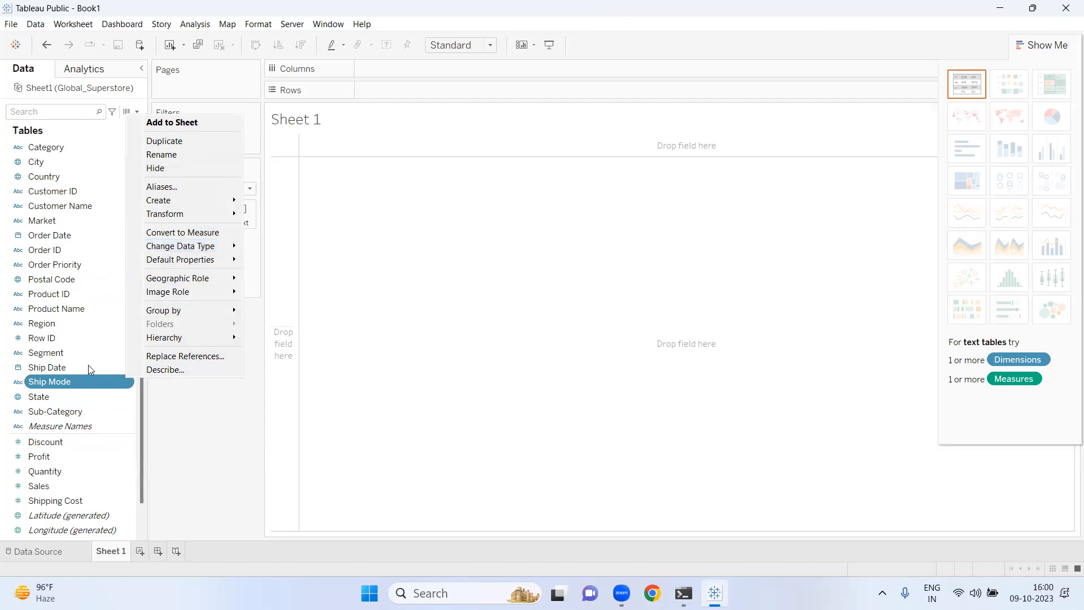
{"action": "left_click", "coordinate": [370, 389]}
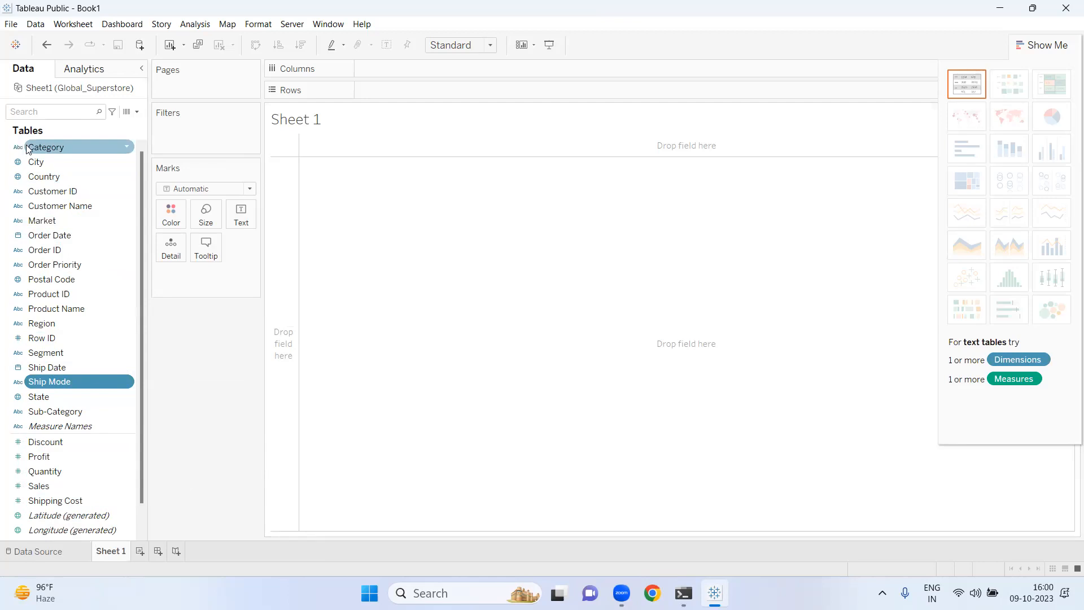
- Place the Category dimension on the Columns shelf
{"action": "left_click_drag", "start_coordinate": [27, 148], "coordinate": [237, 110]}
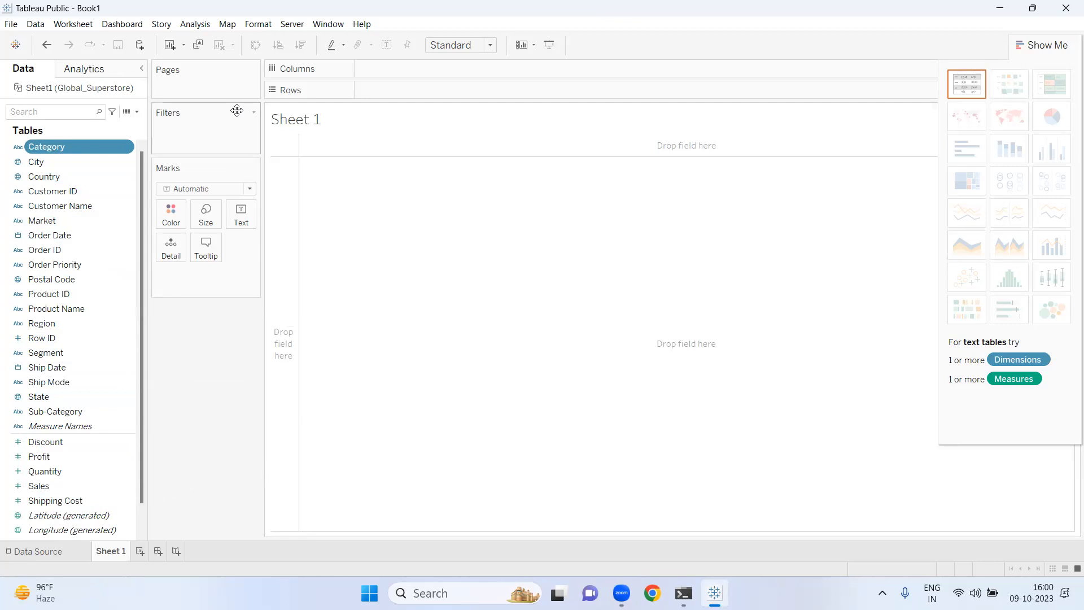
{"action": "left_click_drag", "start_coordinate": [91, 145], "coordinate": [421, 72]}
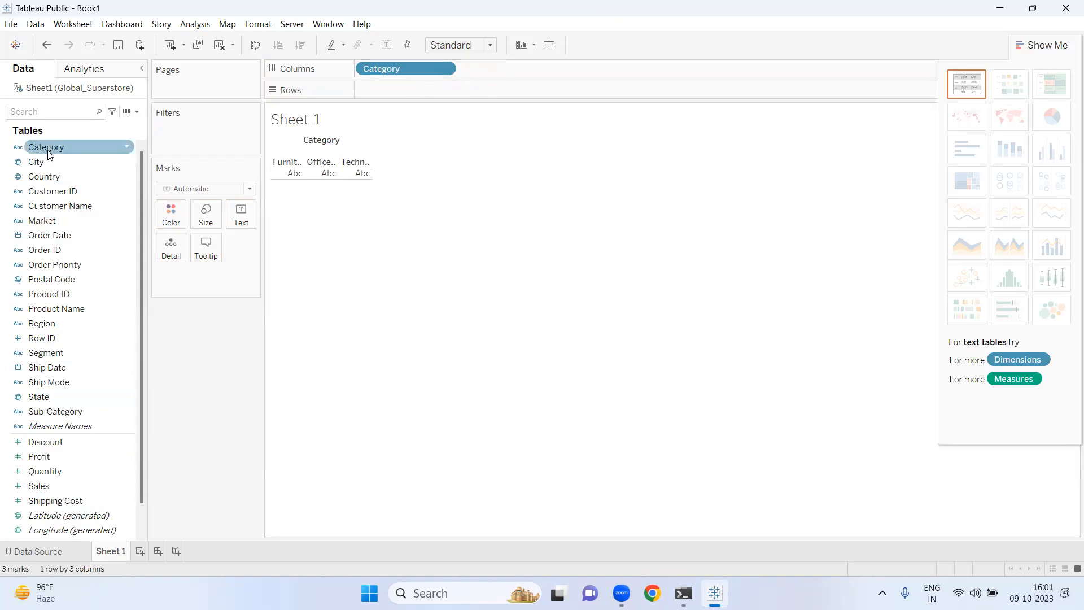
{"action": "left_click_drag", "start_coordinate": [63, 152], "coordinate": [435, 79]}
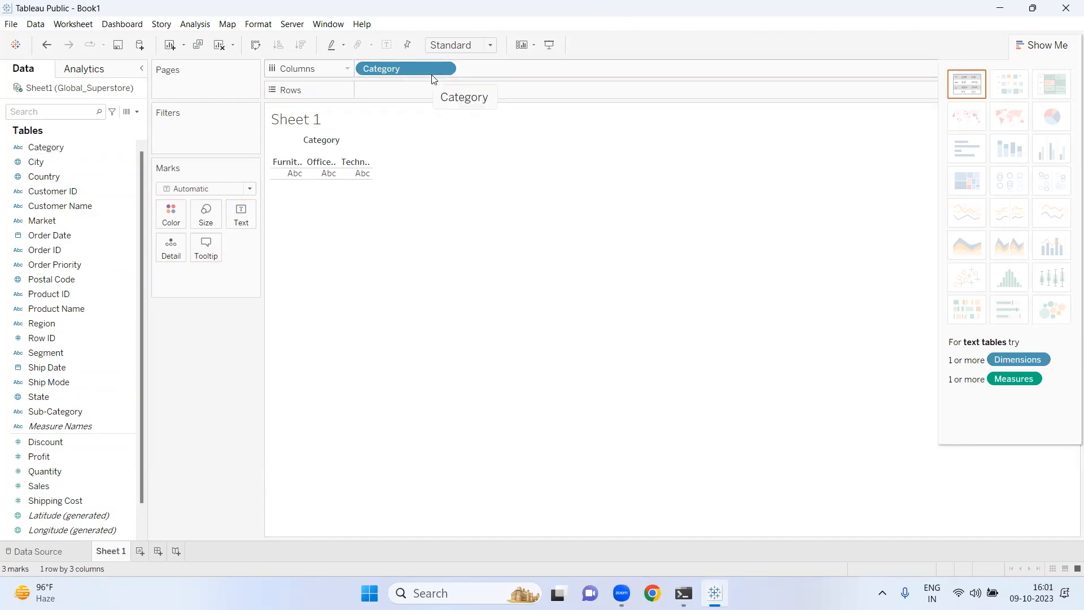
{"action": "left_click_drag", "start_coordinate": [434, 79], "coordinate": [434, 79]}
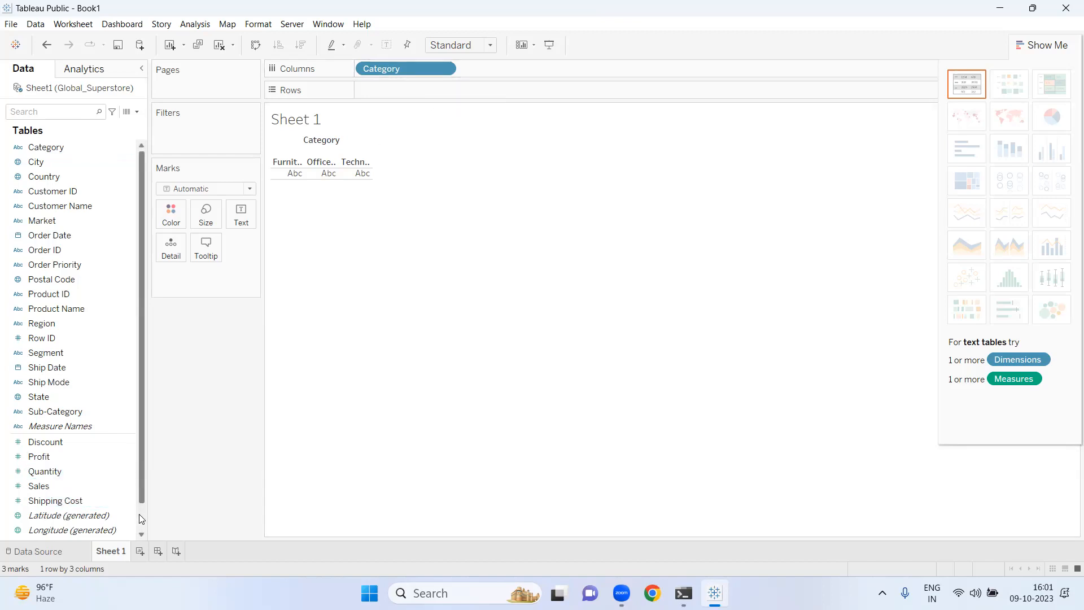
- Place the Sales measure on the Rows shelf to chart sales by category as vertical bars
{"action": "scroll", "coordinate": [139, 514], "scroll_direction": "down", "scroll_amount": 1}
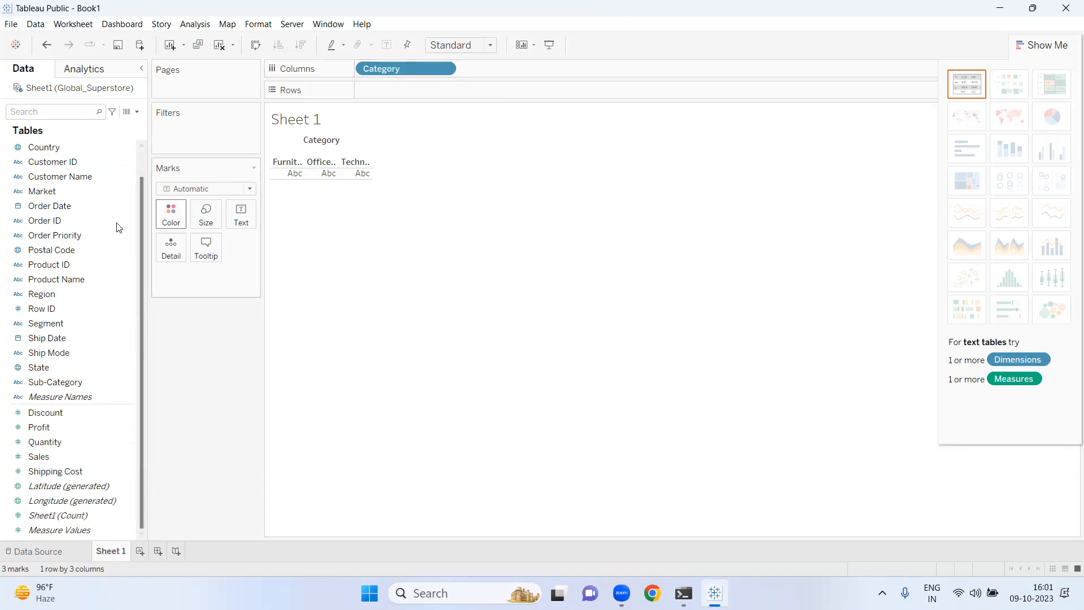
{"action": "scroll", "coordinate": [138, 159], "scroll_direction": "up", "scroll_amount": 1}
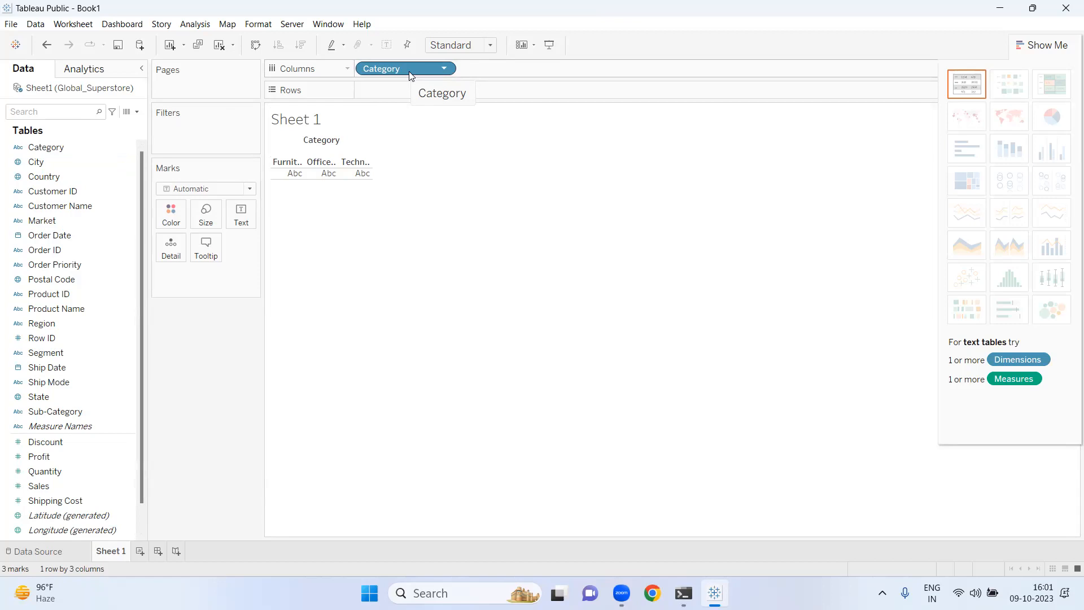
{"action": "left_click", "coordinate": [61, 487]}
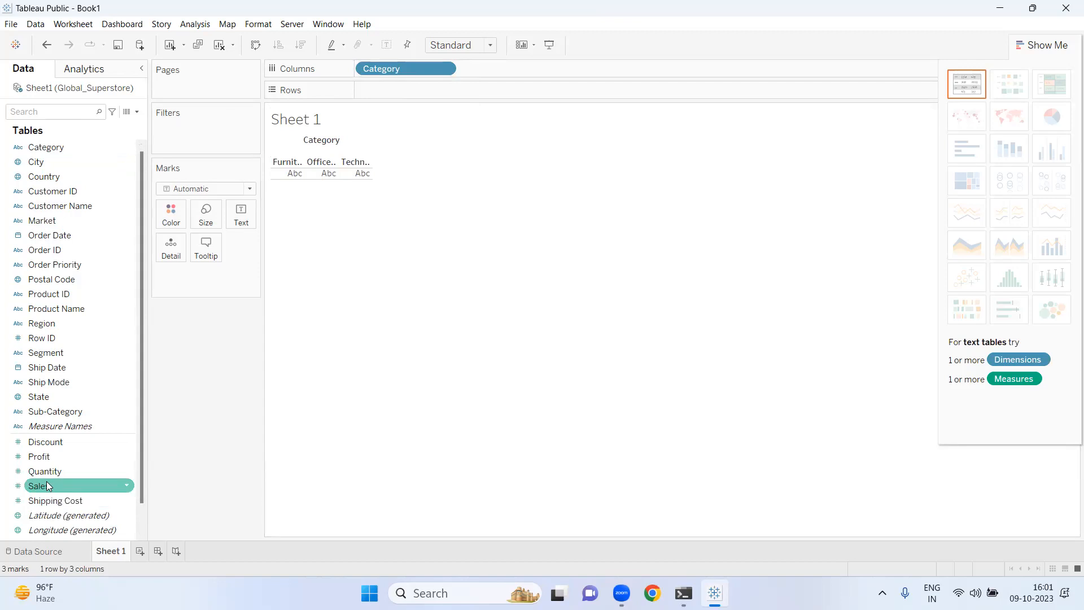
{"action": "left_click", "coordinate": [39, 489]}
{"action": "left_click_drag", "start_coordinate": [40, 489], "coordinate": [385, 92]}
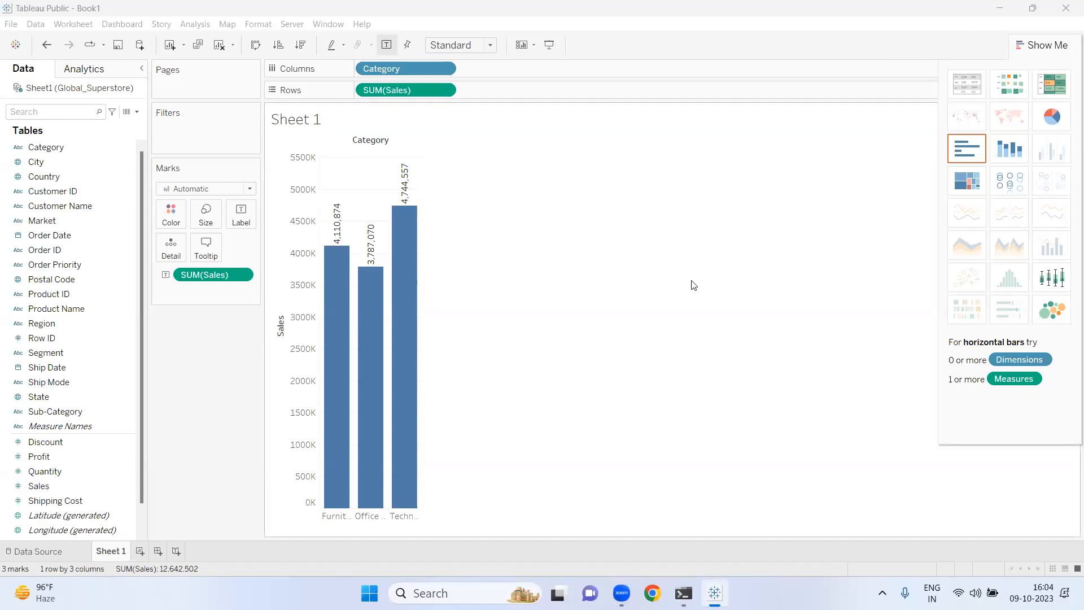
- Rename the worksheet BarPlot-Vertical
{"action": "right_click", "coordinate": [120, 554]}
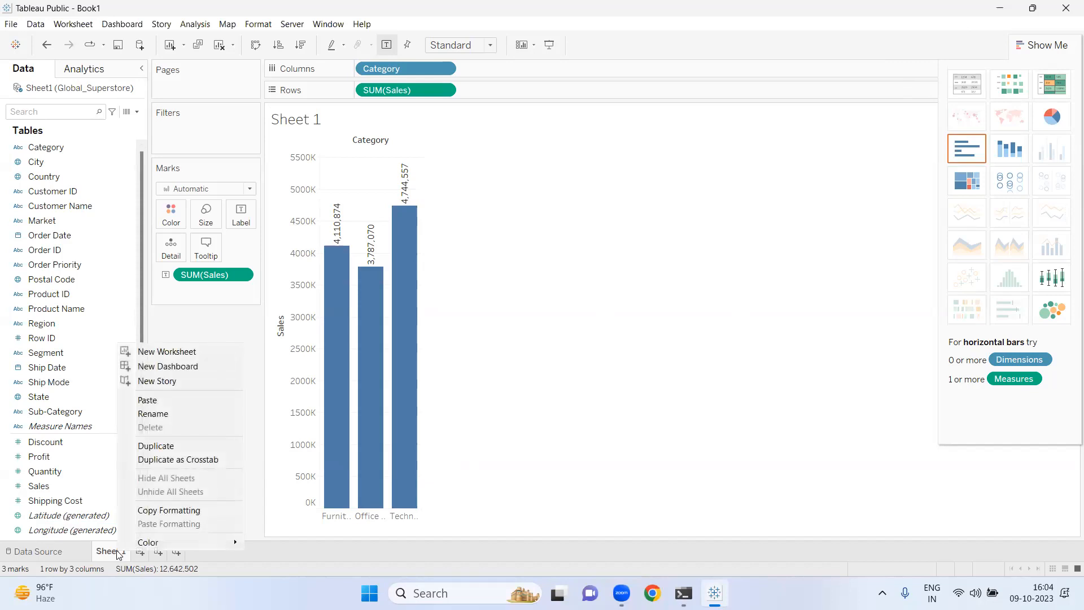
{"action": "left_click", "coordinate": [164, 415]}
{"action": "type", "text": "Barp"}
{"action": "key", "text": "BackSpace"}
{"action": "type", "text": "Plot-Vertic"}
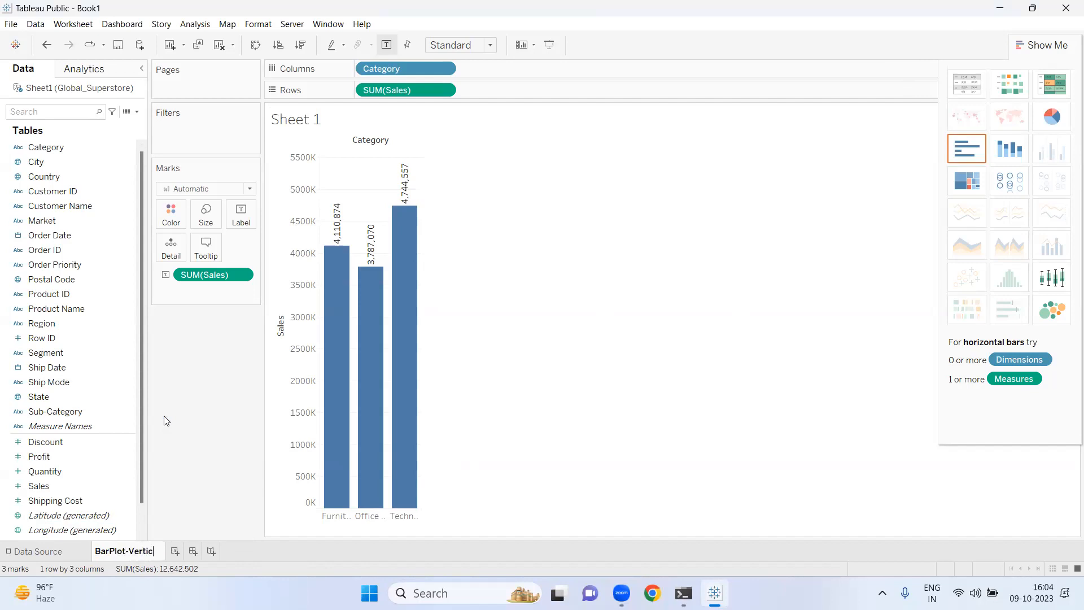
{"action": "type", "text": "al"}
{"action": "key", "text": "Return"}
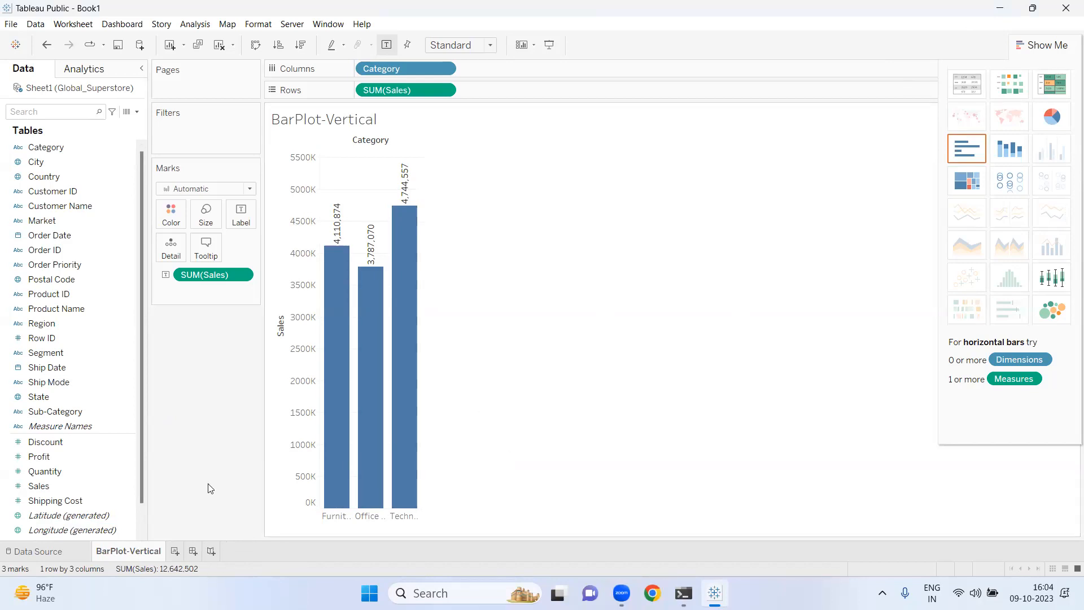
- Add a new worksheet with Category on Rows and Sales on Columns to make horizontal bars
{"action": "left_click", "coordinate": [175, 551]}
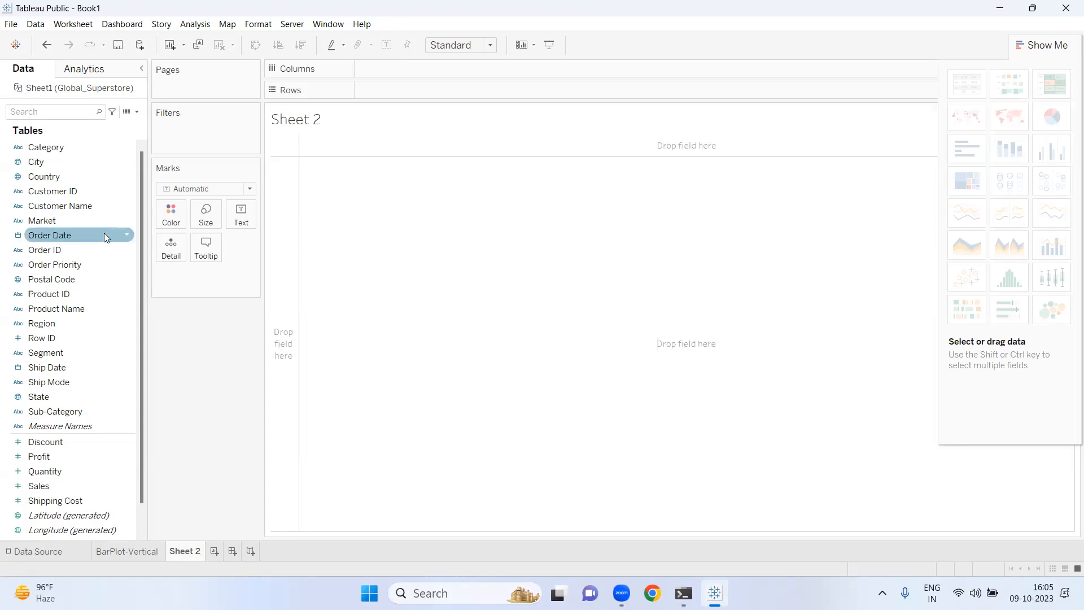
{"action": "left_click_drag", "start_coordinate": [61, 149], "coordinate": [389, 92]}
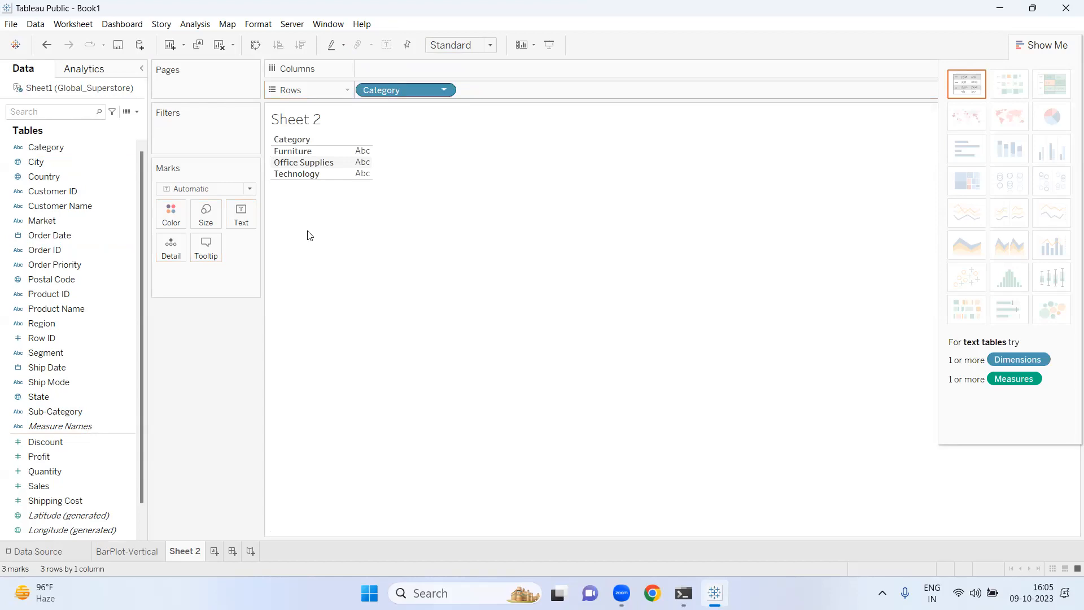
{"action": "left_click_drag", "start_coordinate": [65, 480], "coordinate": [393, 61]}
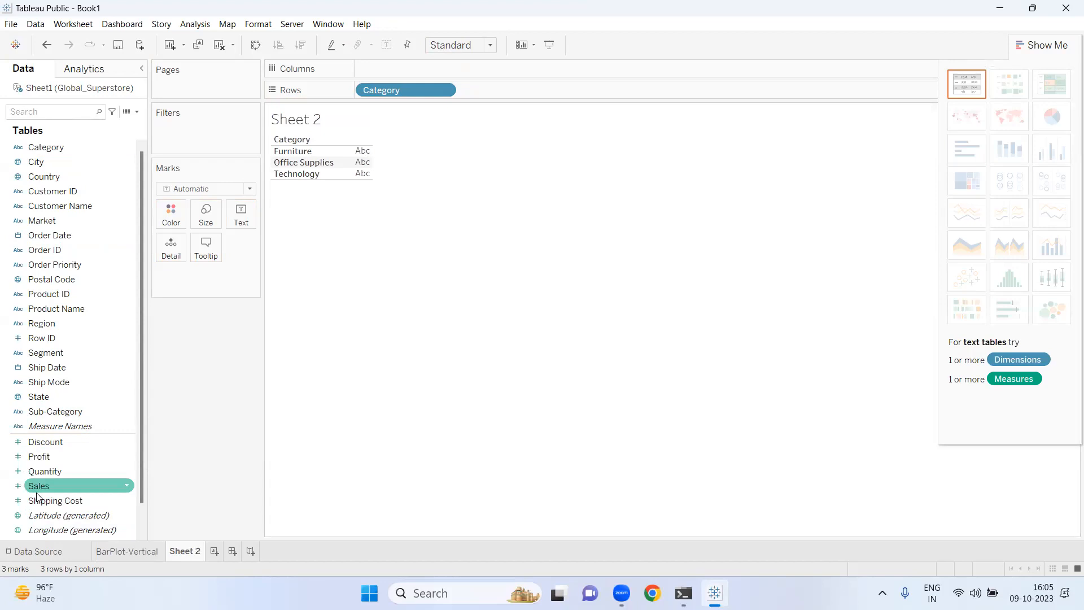
{"action": "left_click_drag", "start_coordinate": [52, 485], "coordinate": [388, 66]}
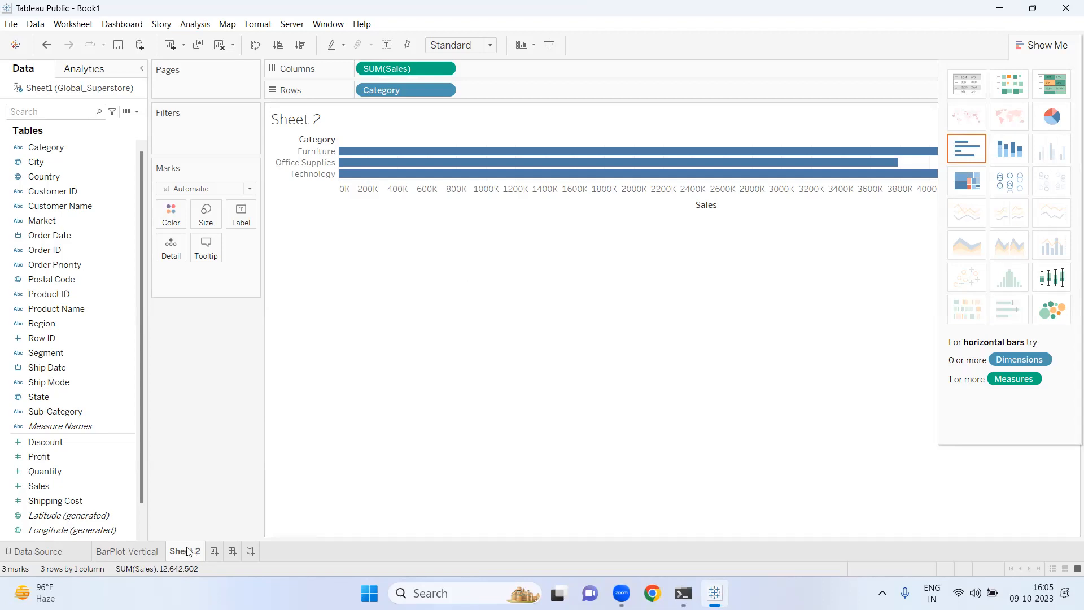
- Rename the second worksheet BarPlot-Horizontal
{"action": "mouse_move", "coordinate": [193, 552]}
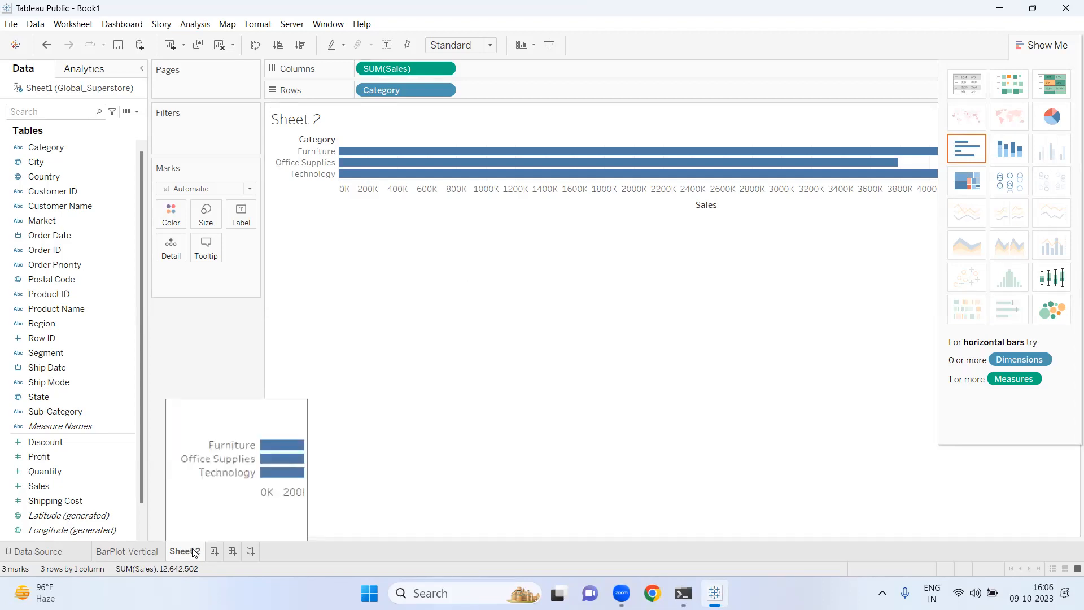
{"action": "double_click", "coordinate": [194, 551]}
{"action": "key", "text": "BackSpace"}
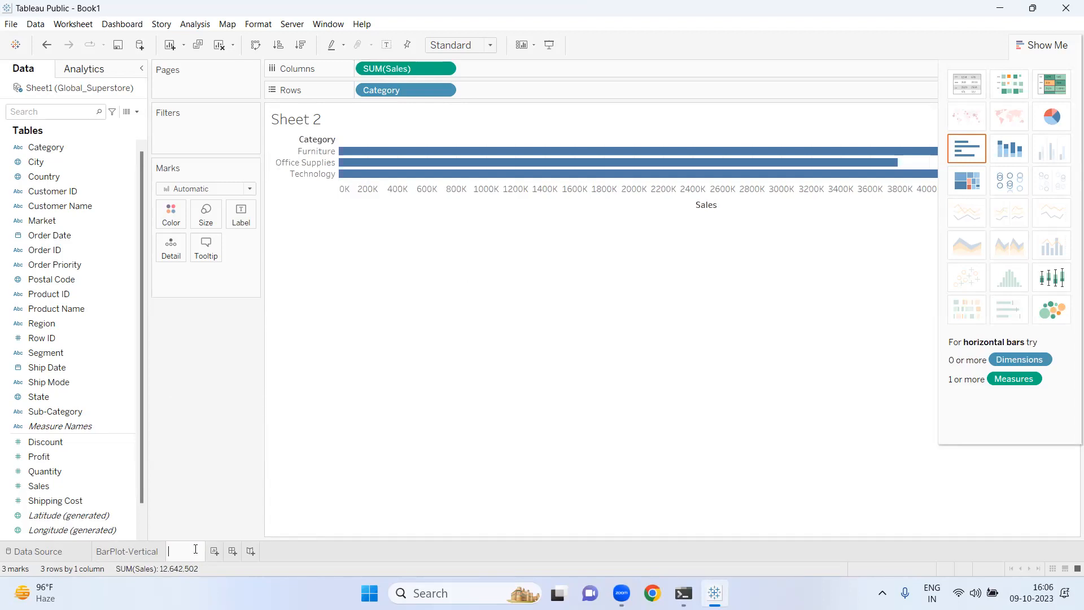
{"action": "type", "text": "BarPlot-Horizontal"}
{"action": "left_click", "coordinate": [483, 389]}
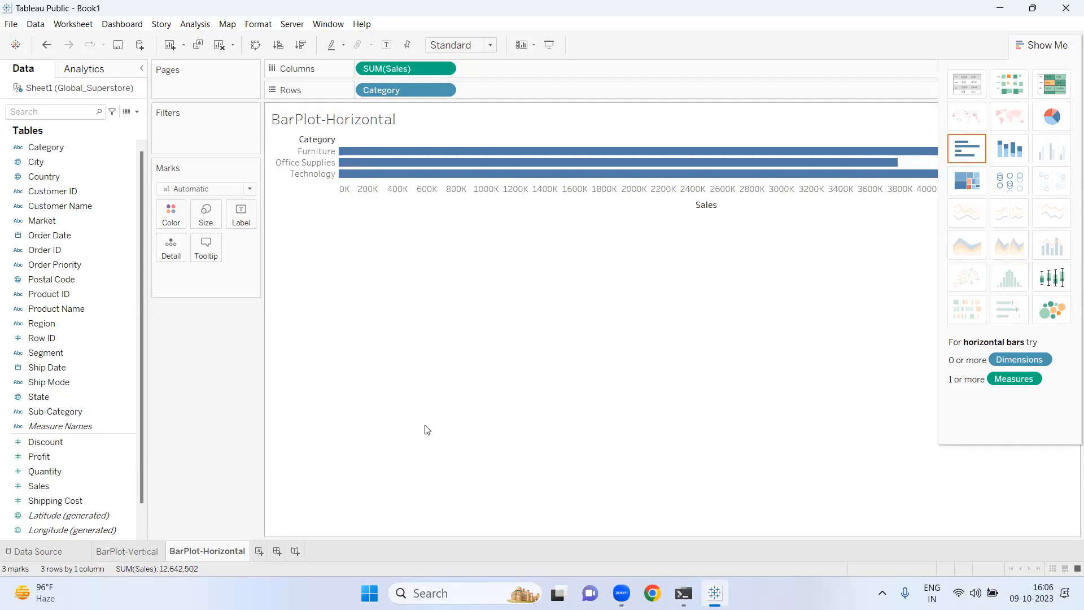
- Add a third worksheet with Order Date years on Columns and Profit on Rows
{"action": "left_click", "coordinate": [261, 555]}
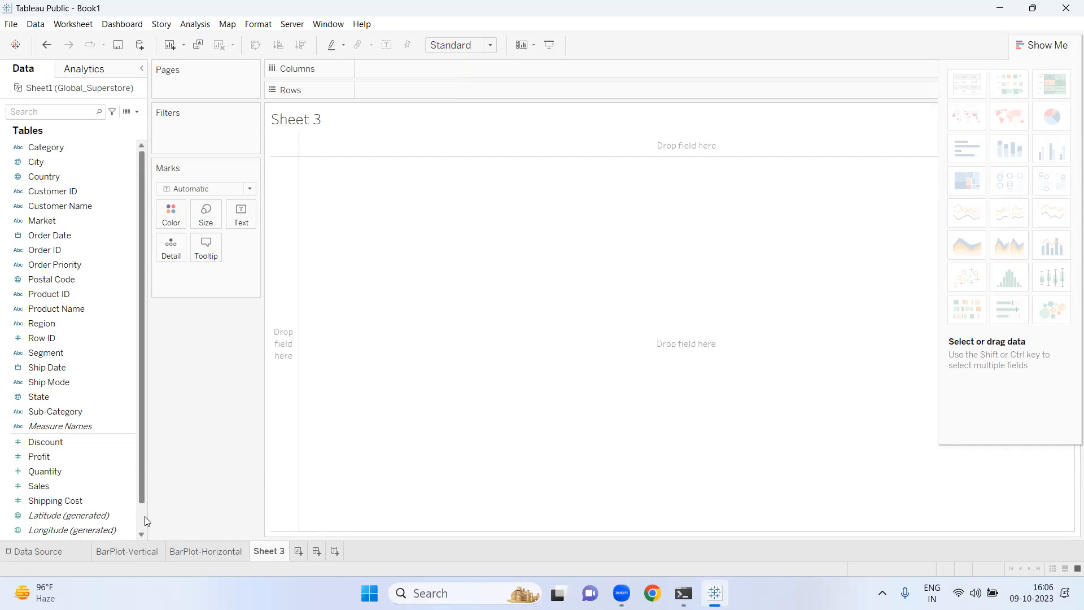
{"action": "scroll", "coordinate": [145, 516], "scroll_direction": "down", "scroll_amount": 2}
{"action": "scroll", "coordinate": [145, 167], "scroll_direction": "up", "scroll_amount": 2}
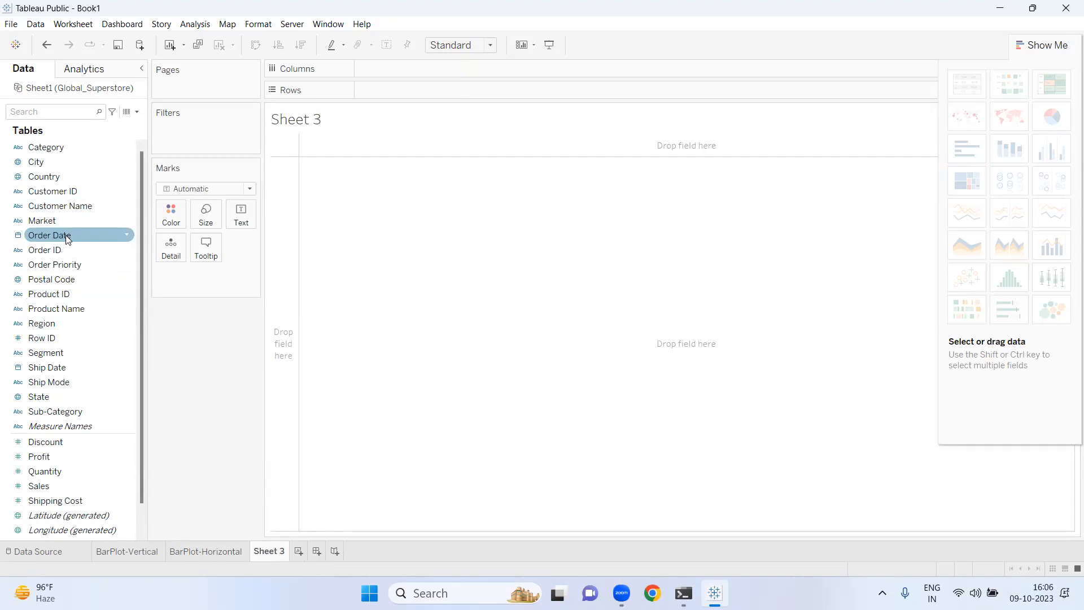
{"action": "left_click_drag", "start_coordinate": [66, 235], "coordinate": [397, 73]}
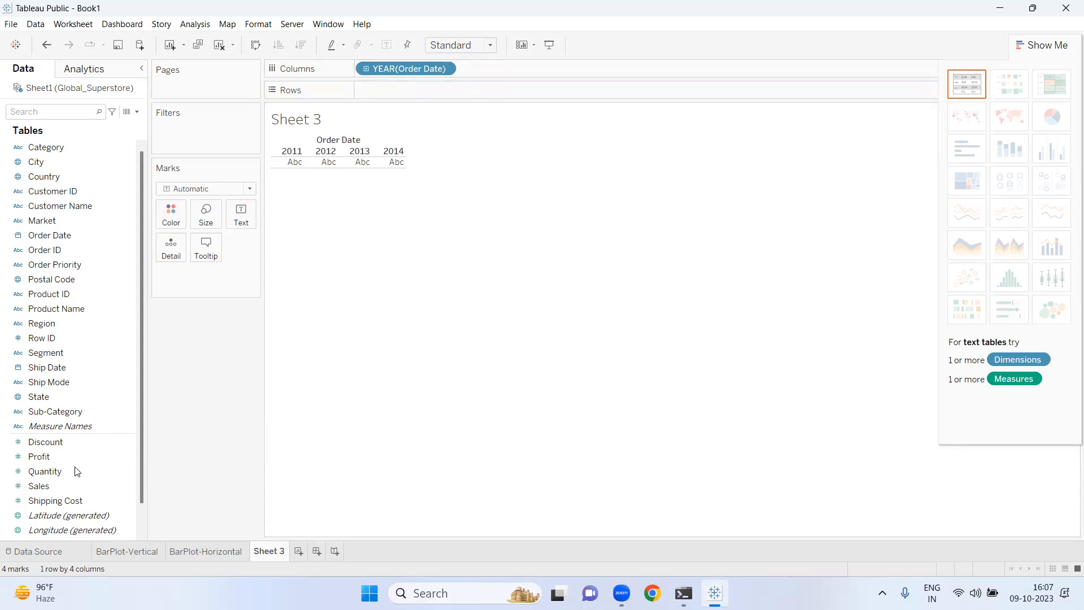
{"action": "left_click", "coordinate": [61, 458]}
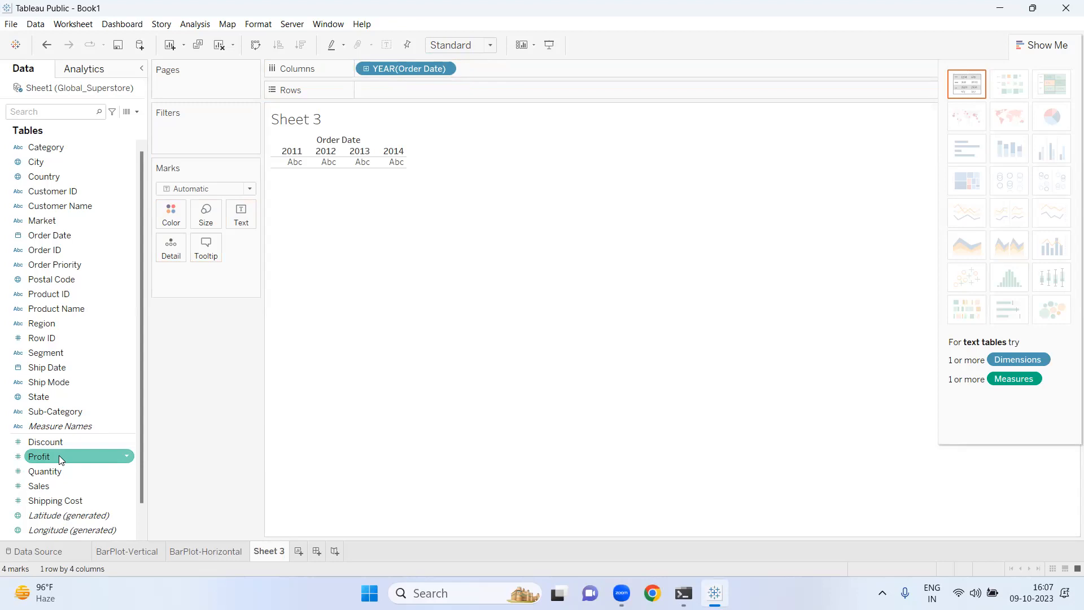
{"action": "left_click", "coordinate": [33, 233]}
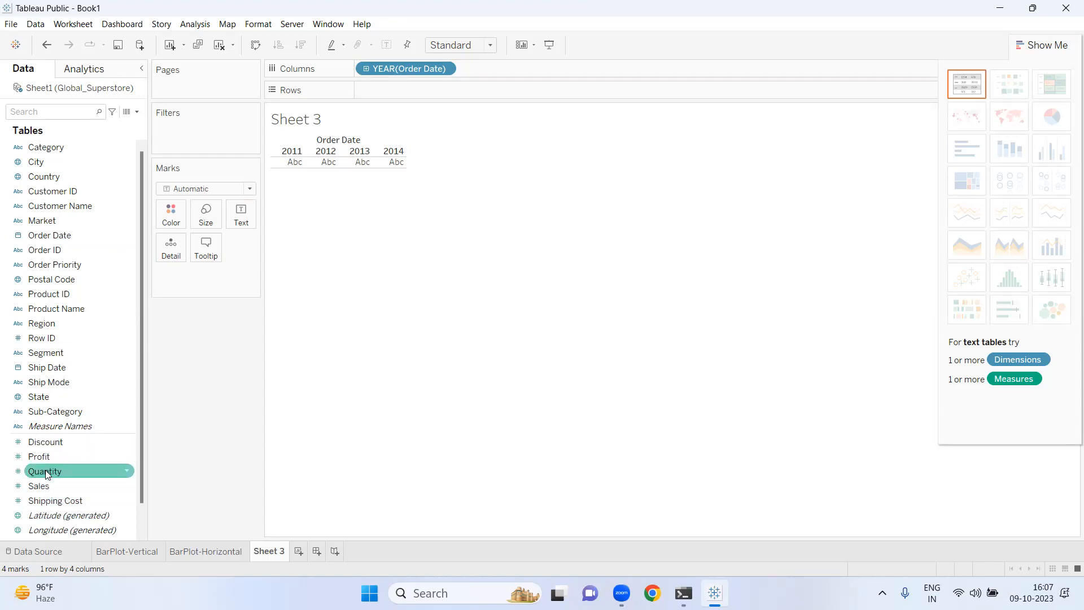
{"action": "left_click_drag", "start_coordinate": [43, 462], "coordinate": [378, 92]}
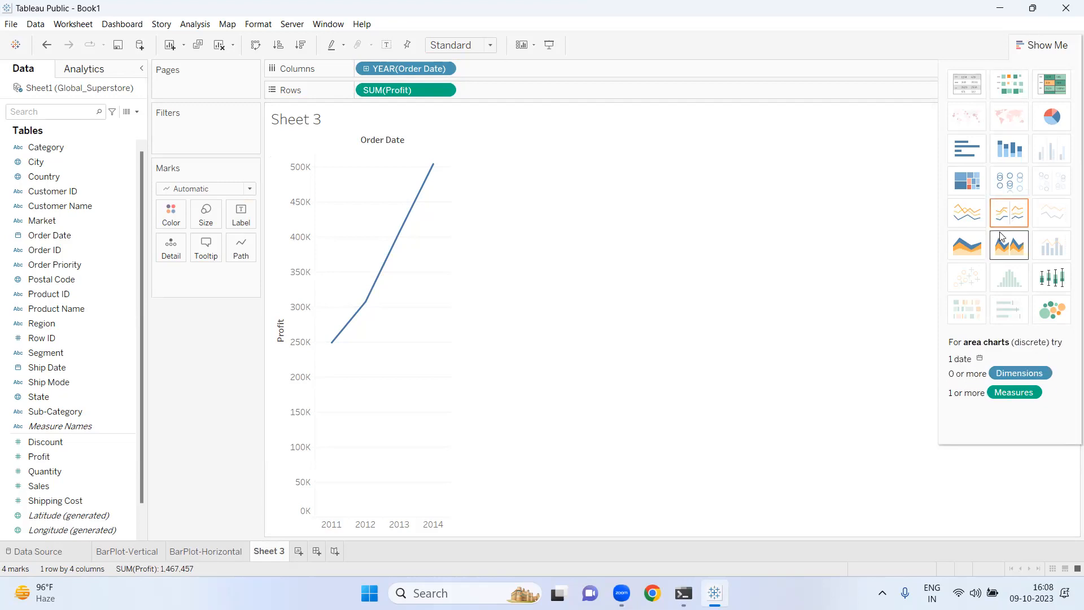
- Switch the chart to stacked bars of profit by year and color the bars by Category
{"action": "left_click", "coordinate": [1005, 158]}
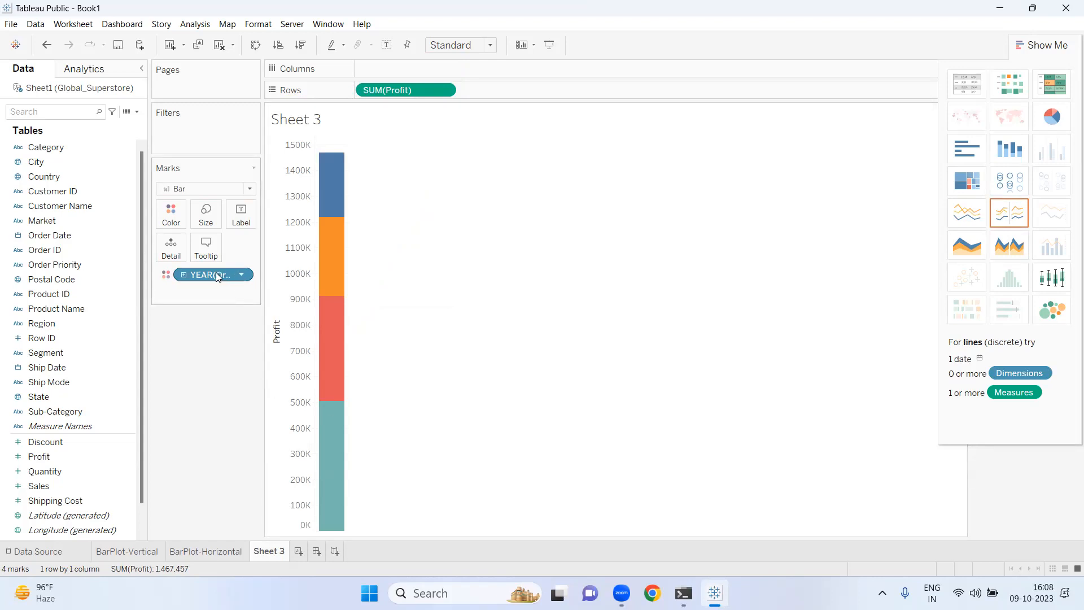
{"action": "left_click_drag", "start_coordinate": [216, 277], "coordinate": [398, 68]}
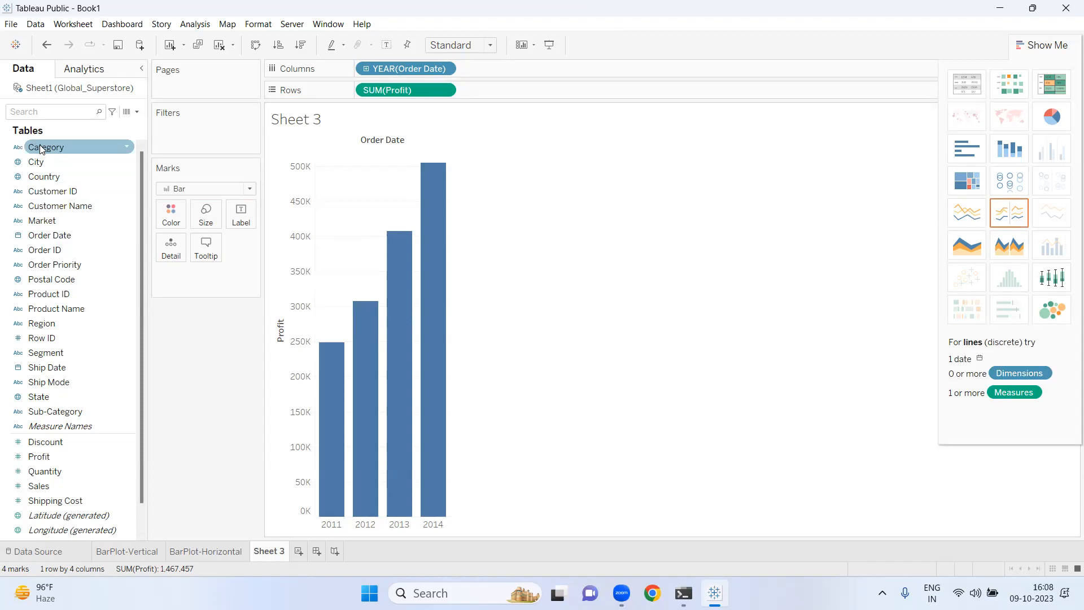
{"action": "left_click_drag", "start_coordinate": [41, 148], "coordinate": [166, 224]}
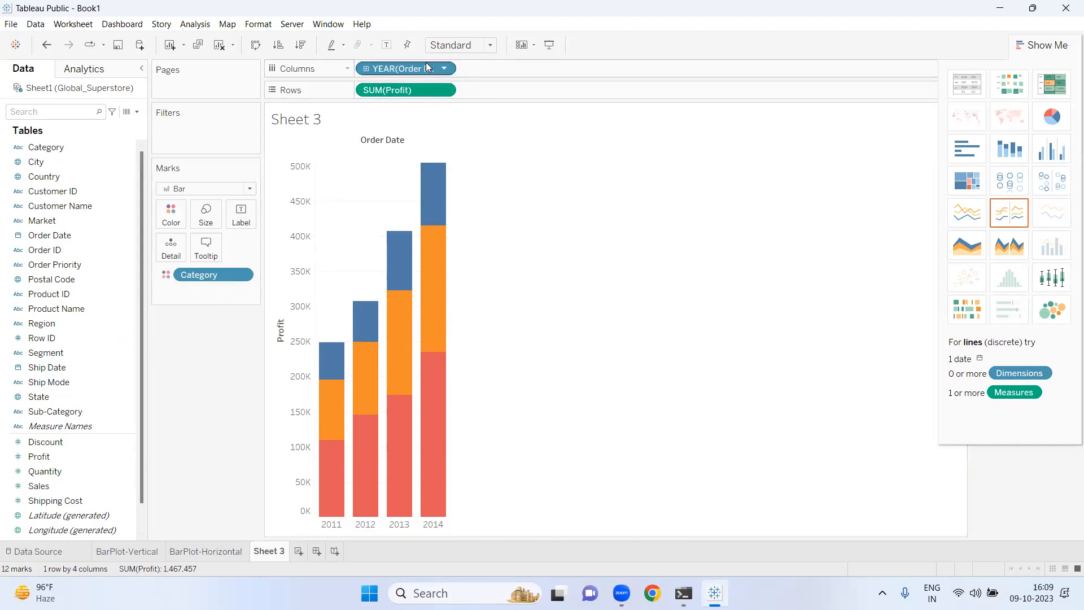
- Remove the Order Date, Profit and Category fields from the view
{"action": "left_click_drag", "start_coordinate": [427, 68], "coordinate": [213, 367]}
{"action": "left_click_drag", "start_coordinate": [395, 93], "coordinate": [213, 380]}
{"action": "left_click_drag", "start_coordinate": [223, 276], "coordinate": [203, 401]}
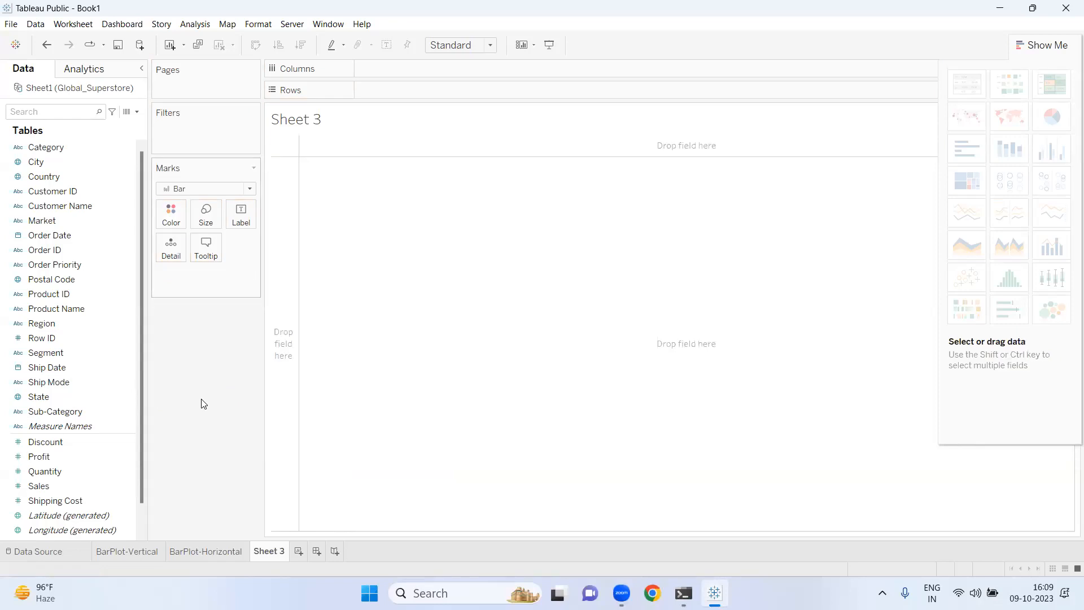
- Rebuild the stacked bars with Order Date years on Columns, Profit on Rows and Category on Color
{"action": "left_click", "coordinate": [114, 472]}
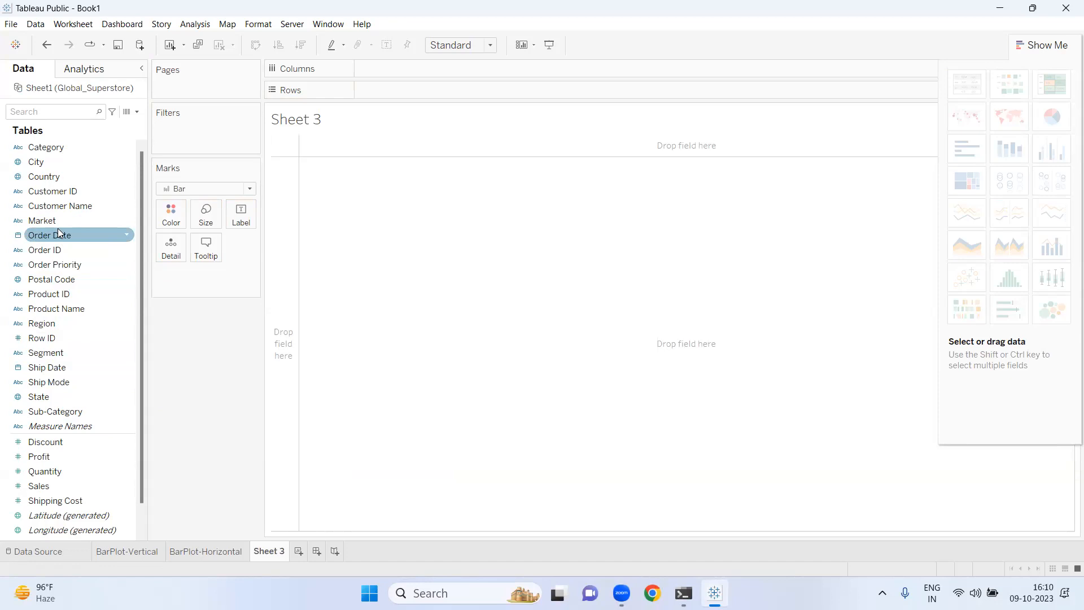
{"action": "left_click_drag", "start_coordinate": [57, 228], "coordinate": [395, 69]}
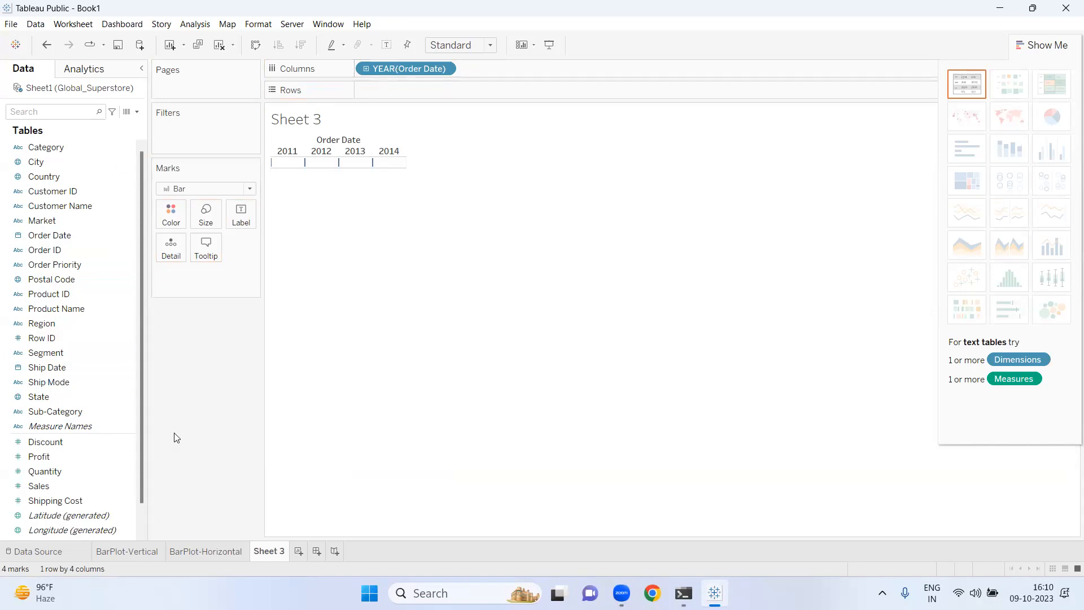
{"action": "left_click_drag", "start_coordinate": [46, 457], "coordinate": [390, 89]}
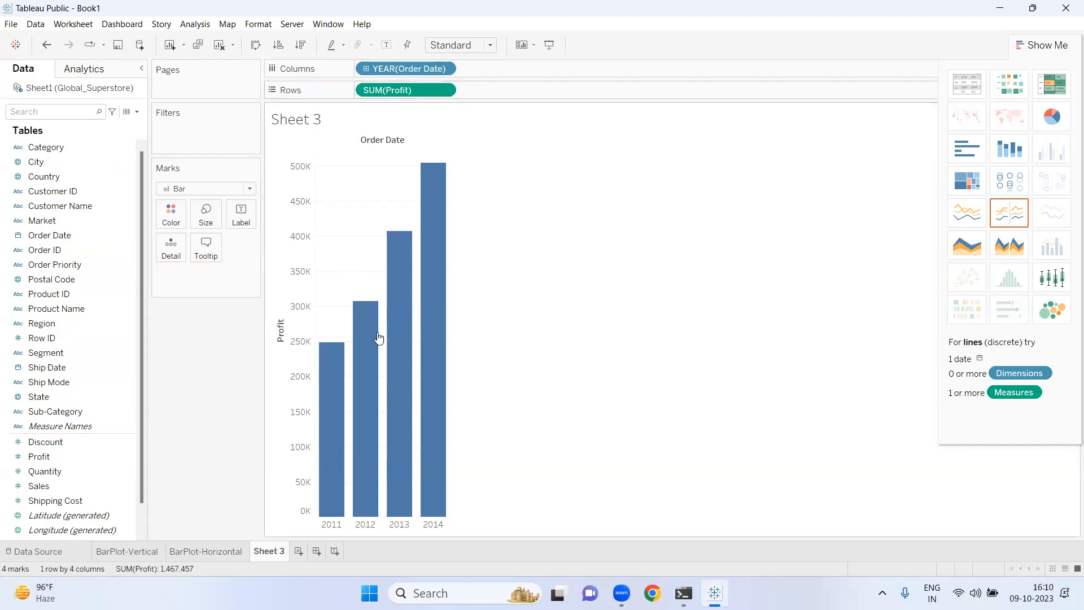
{"action": "mouse_move", "coordinate": [352, 350]}
{"action": "left_click_drag", "start_coordinate": [62, 152], "coordinate": [173, 221]}
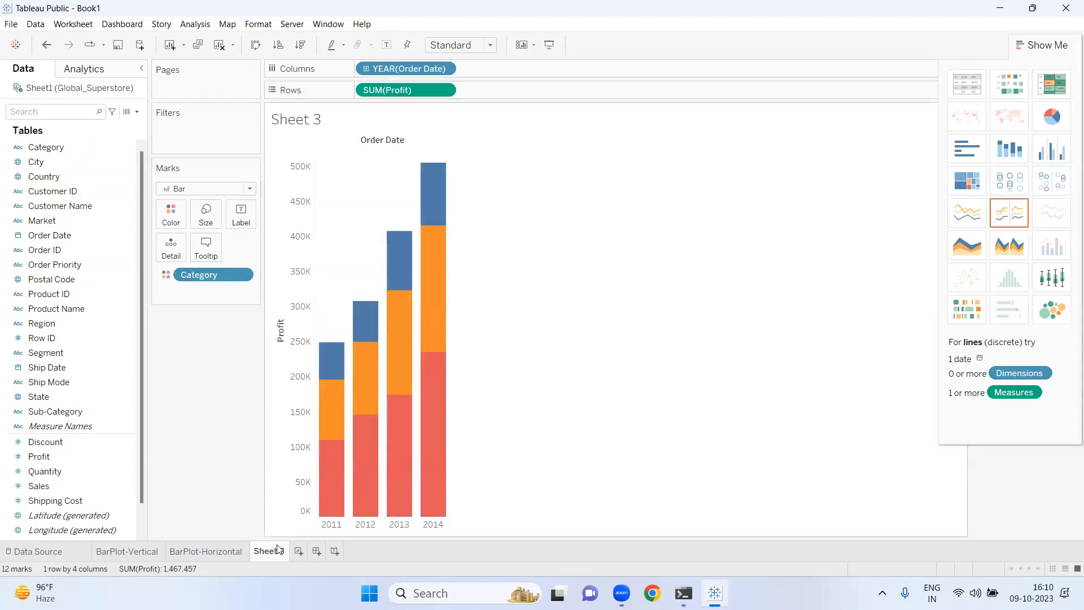
- Rename the third worksheet BarPlot-Stacked
{"action": "double_click", "coordinate": [280, 551]}
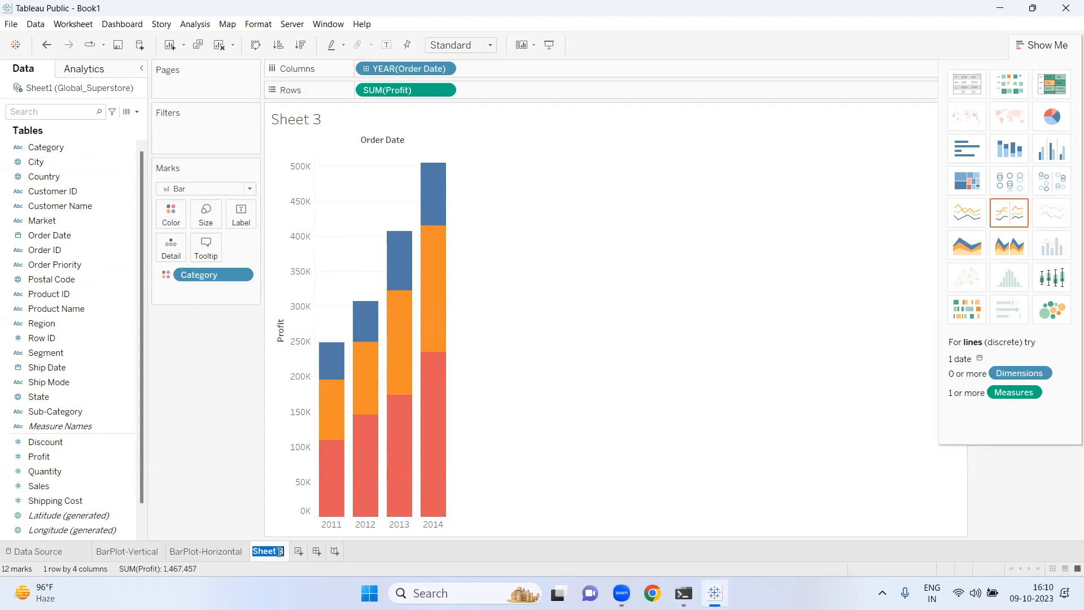
{"action": "key", "text": "BackSpace"}
{"action": "type", "text": "BarPLot-"}
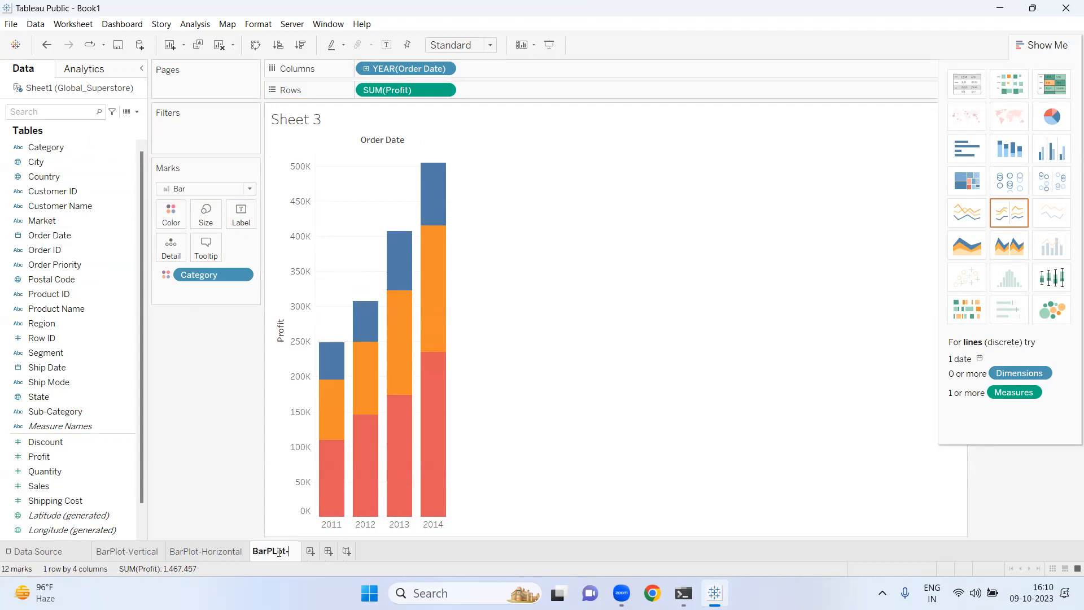
{"action": "type", "text": "Stacked"}
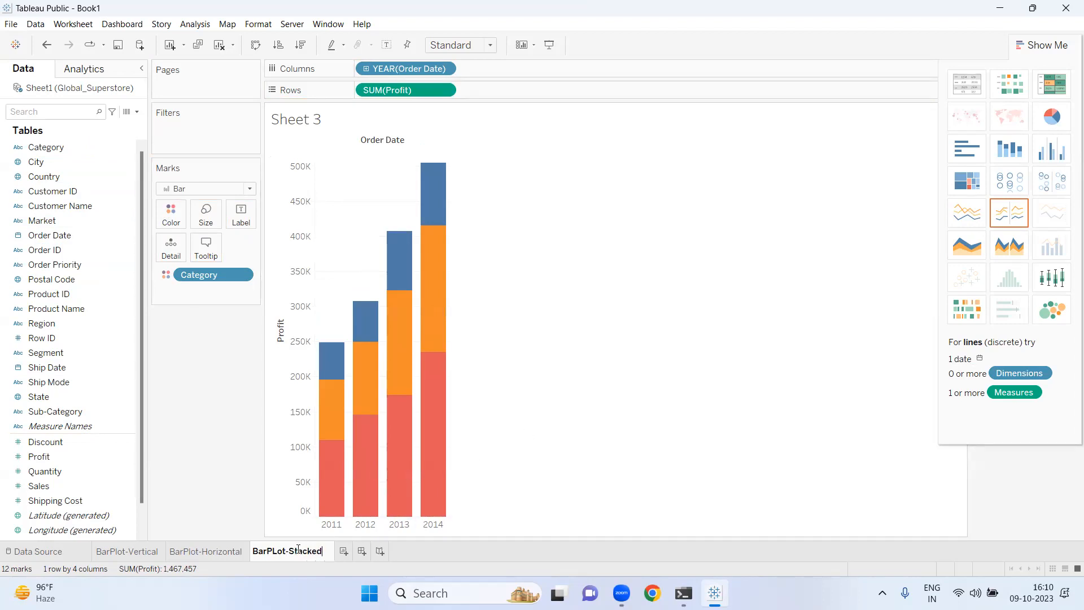
{"action": "left_click", "coordinate": [276, 550]}
{"action": "key", "text": "BackSpace"}
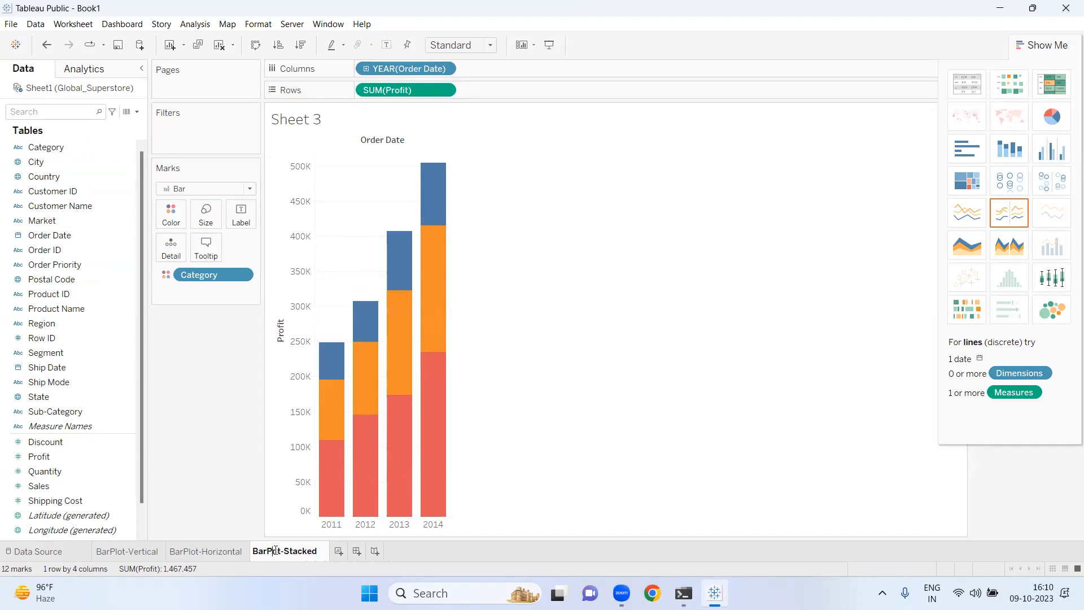
{"action": "type", "text": "l"}
{"action": "key", "text": "Return"}
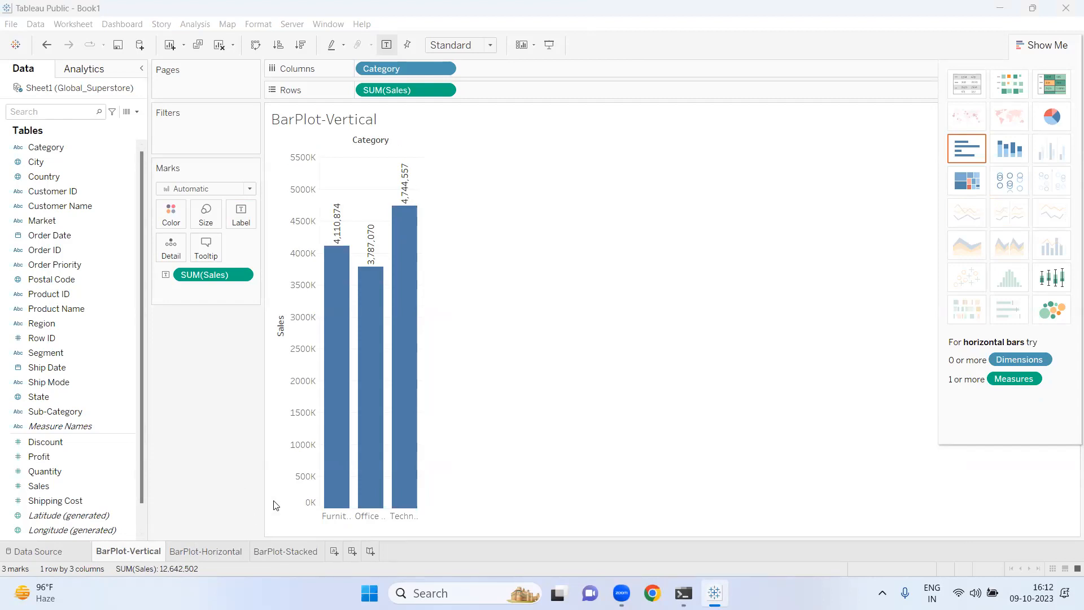
{"action": "mouse_move", "coordinate": [369, 345]}
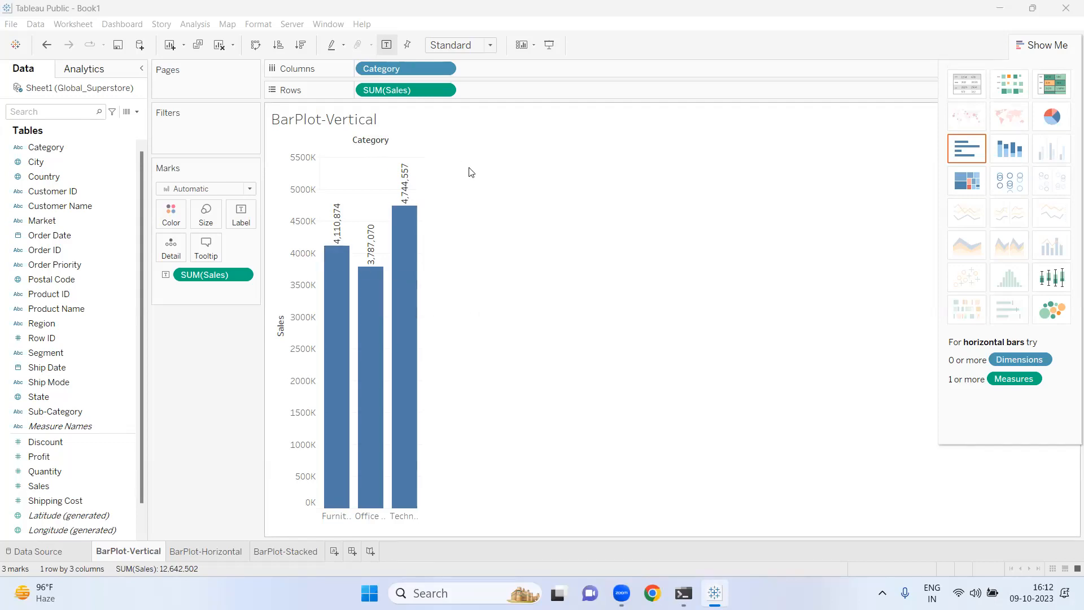
{"action": "mouse_move", "coordinate": [348, 293]}
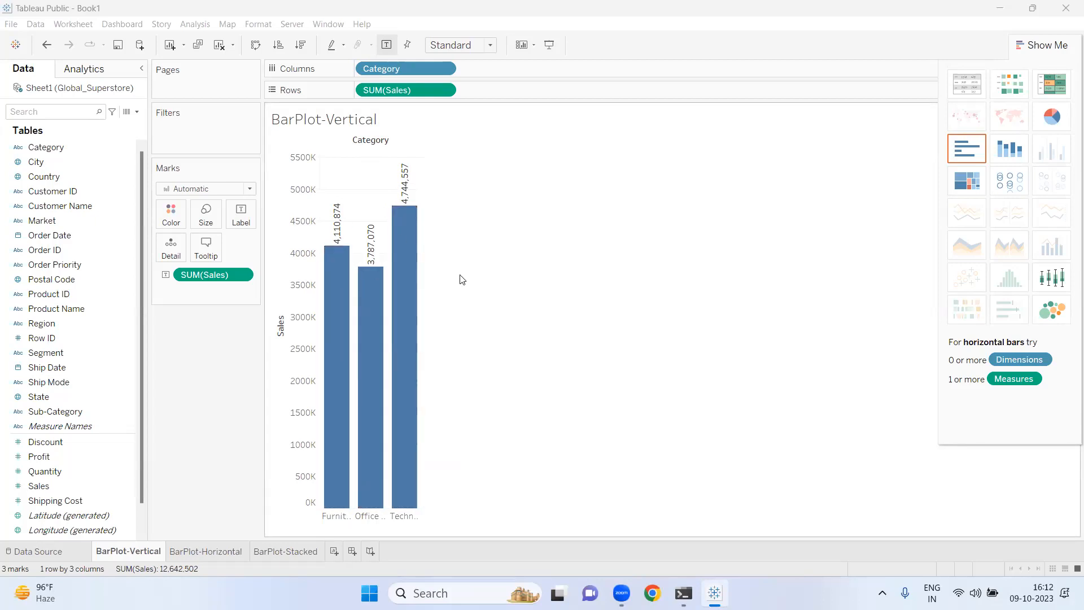
- Review the BarPlot-Horizontal and BarPlot-Stacked worksheets, inspecting the stacked bar segments' tooltips
{"action": "left_click", "coordinate": [211, 551]}
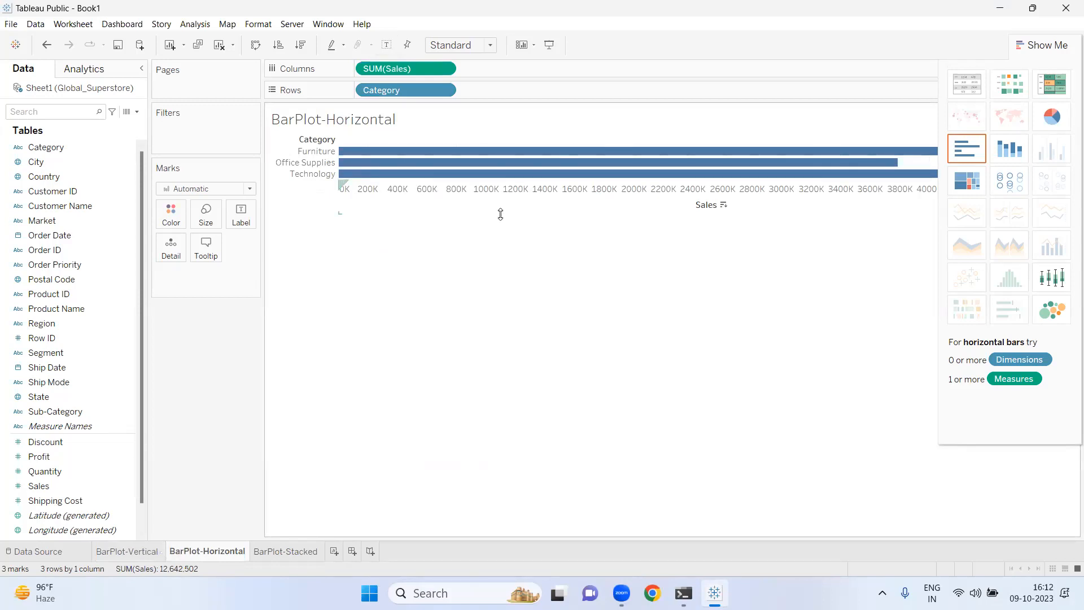
{"action": "left_click", "coordinate": [296, 553]}
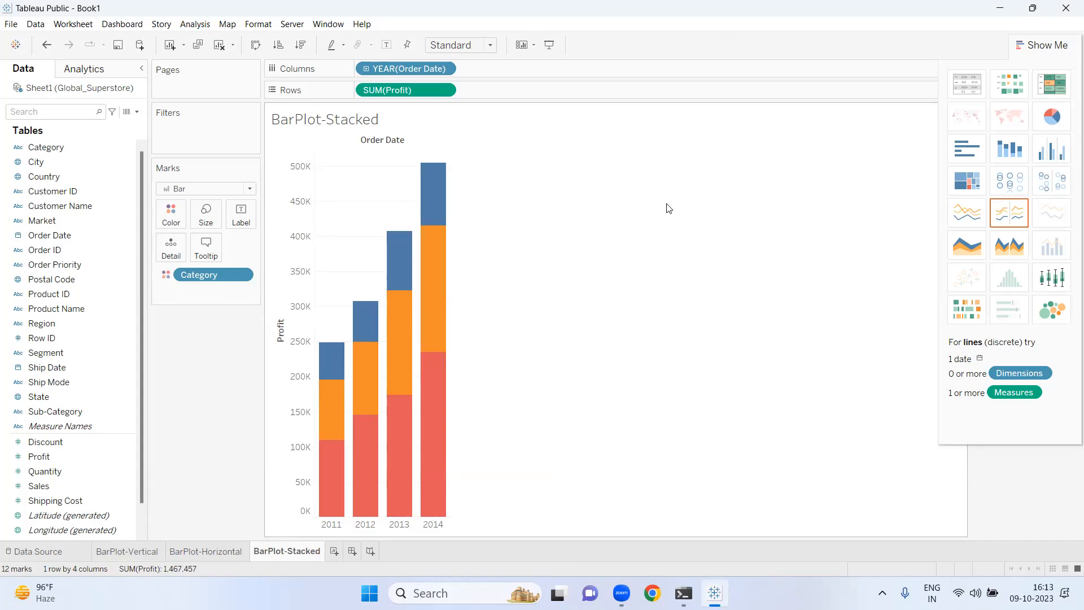
{"action": "mouse_move", "coordinate": [377, 364]}
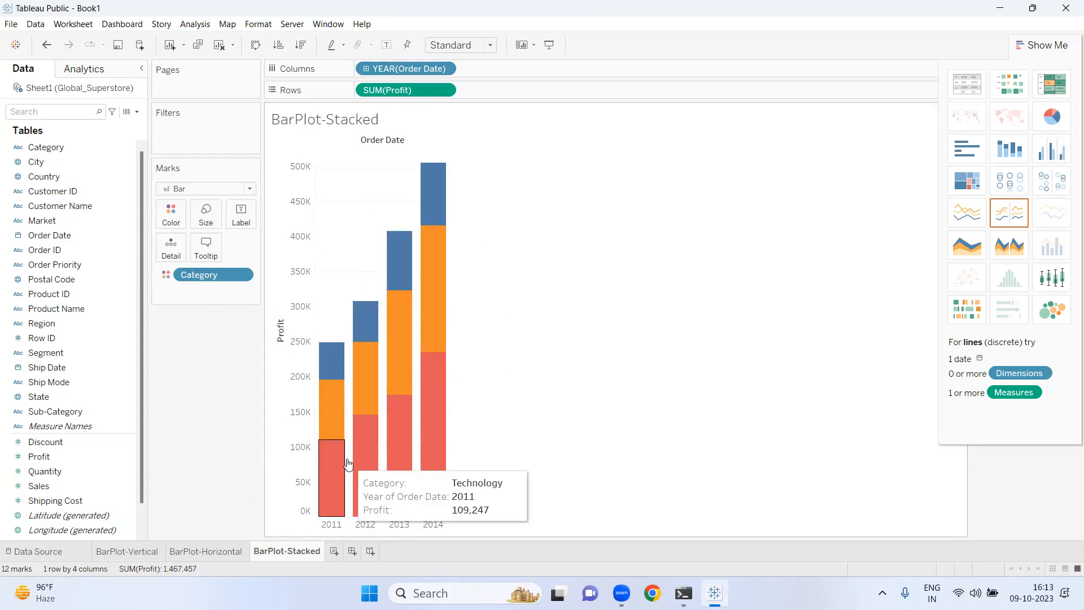
{"action": "mouse_move", "coordinate": [430, 380]}
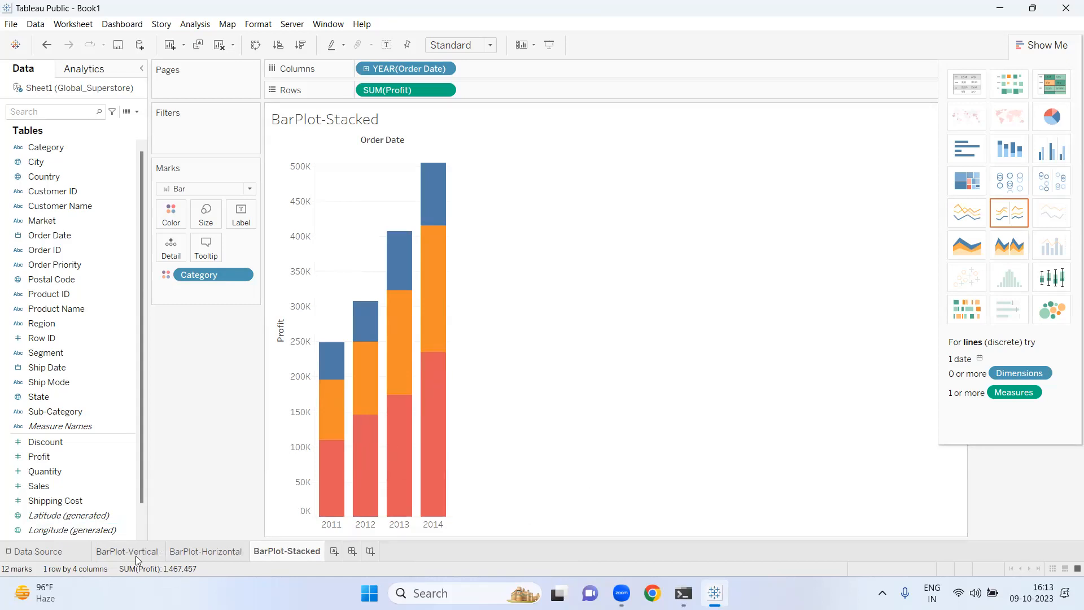
{"action": "mouse_move", "coordinate": [356, 303]}
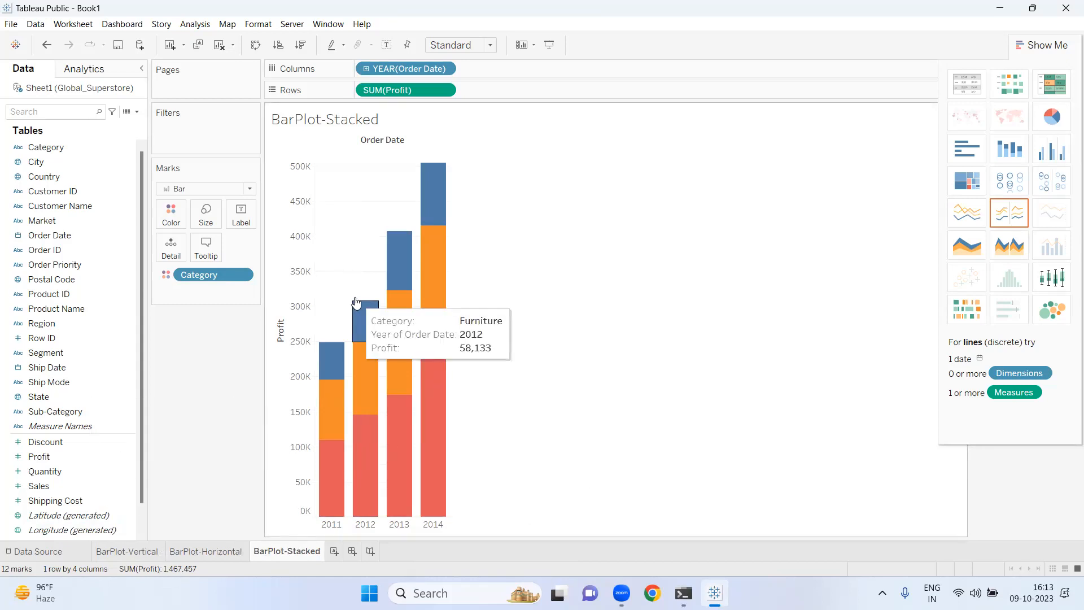
- Return to the BarPlot-Vertical worksheet and inspect the category bars' sales tooltips
{"action": "left_click", "coordinate": [133, 551]}
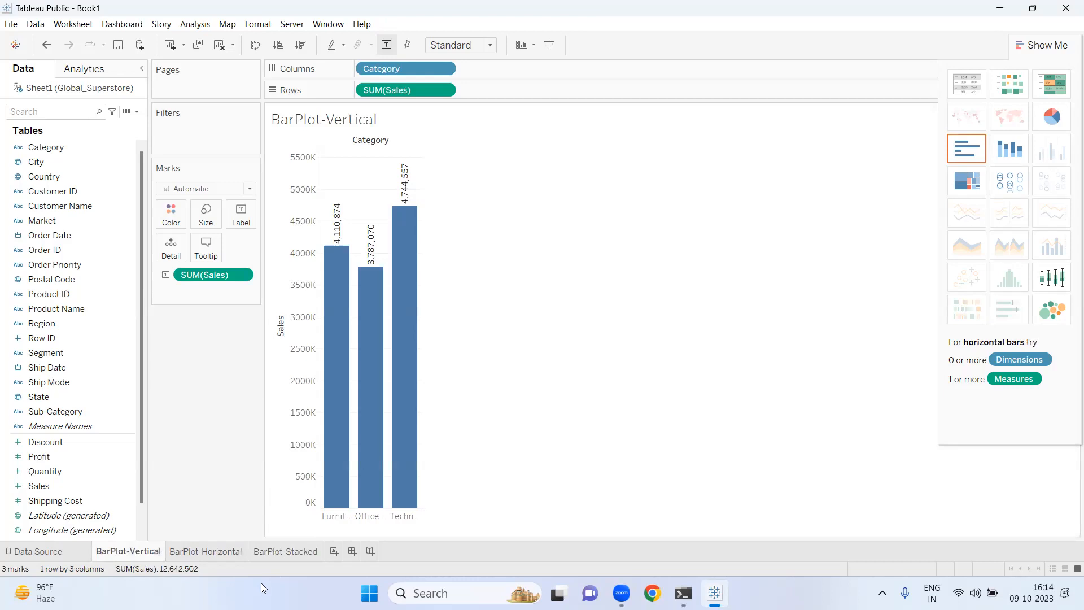
{"action": "mouse_move", "coordinate": [386, 451]}
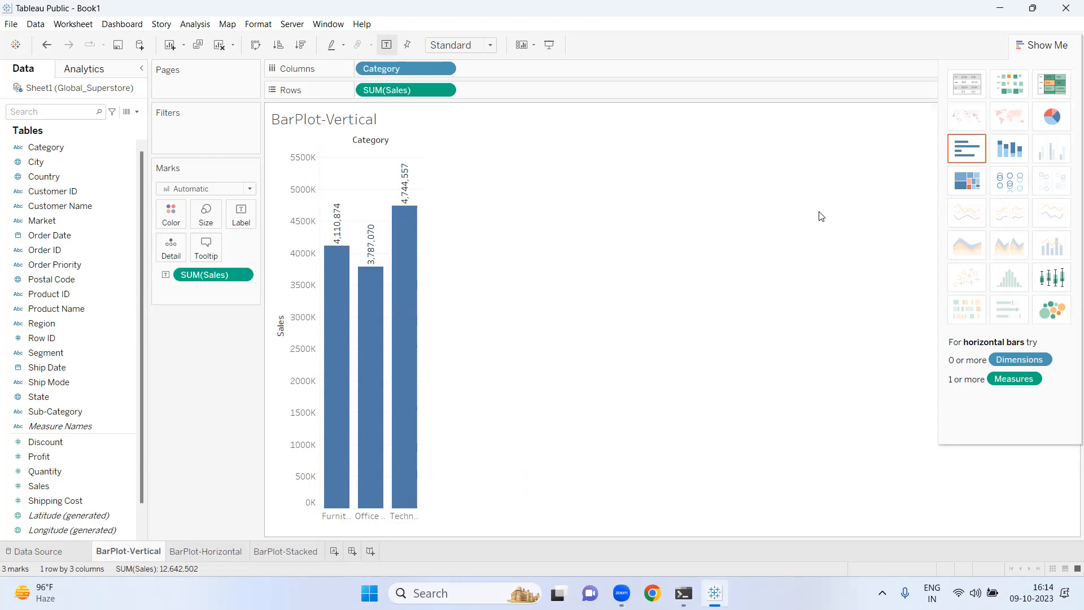
{"action": "mouse_move", "coordinate": [383, 426]}
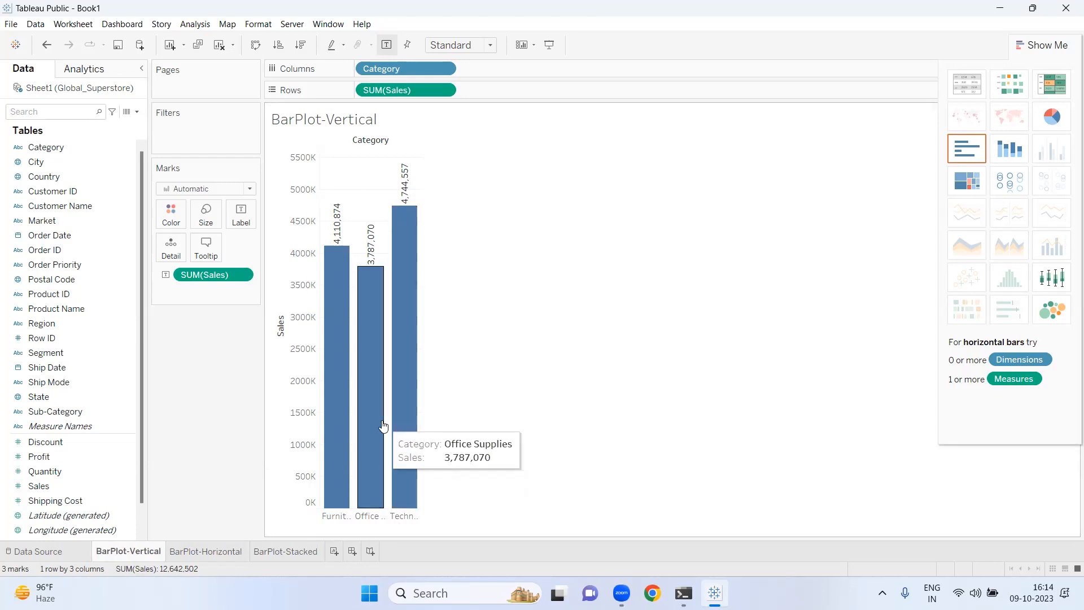